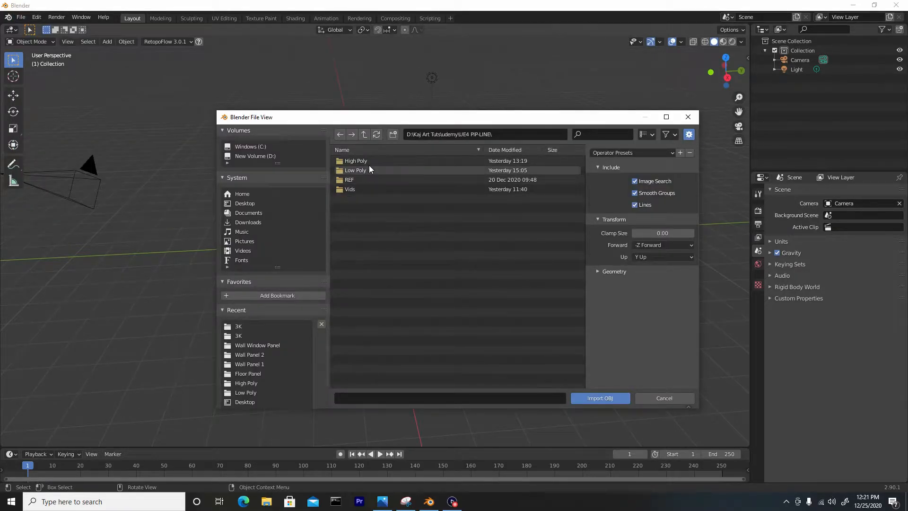
Import divider_high.obj from the High Poly folder.
double_click(369, 161)
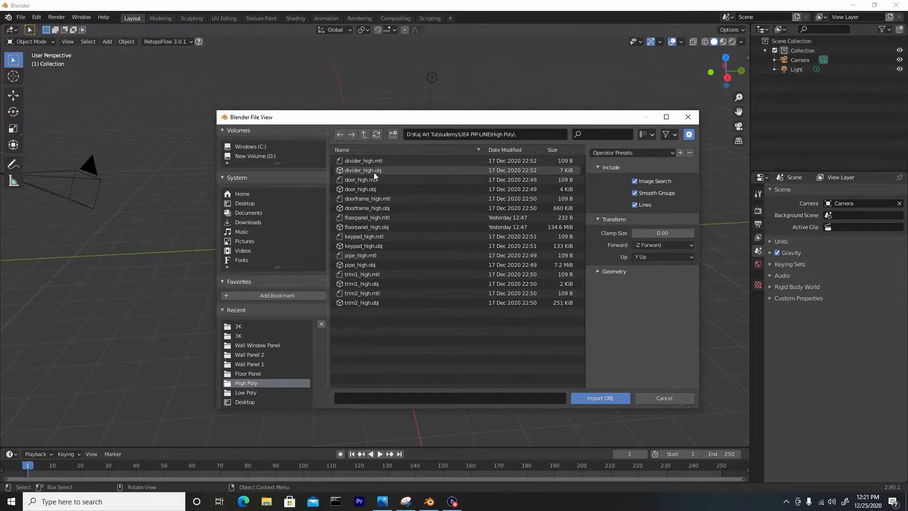
click(378, 170)
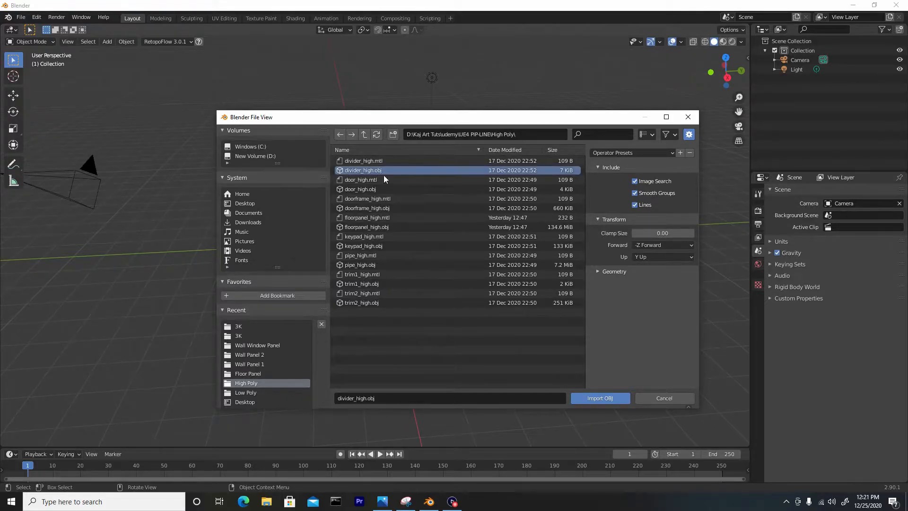
click(595, 399)
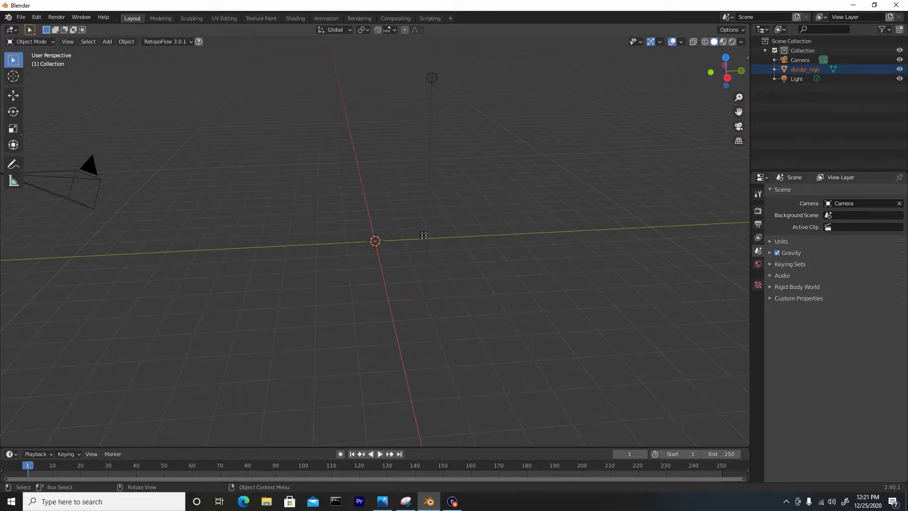
Set the viewport clip end to 5000 m so the whole divider is displayed.
scroll(423, 235, down, 6)
scroll(424, 235, down, 4)
middle_drag(367, 276, 326, 231)
key(n)
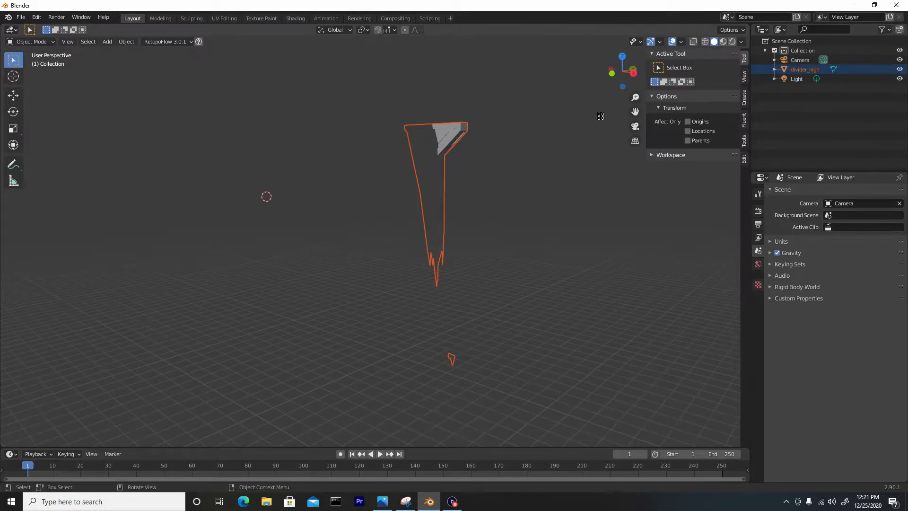
click(744, 76)
click(709, 87)
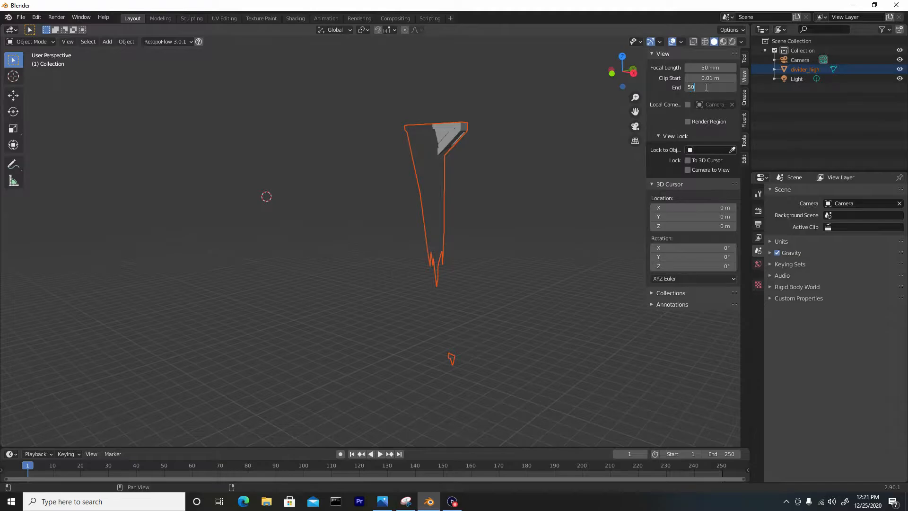
text(5000)
key(Return)
mouse_move(439, 180)
middle_down()
mouse_move(471, 200)
mouse_move(440, 172)
mouse_move(450, 218)
middle_up()
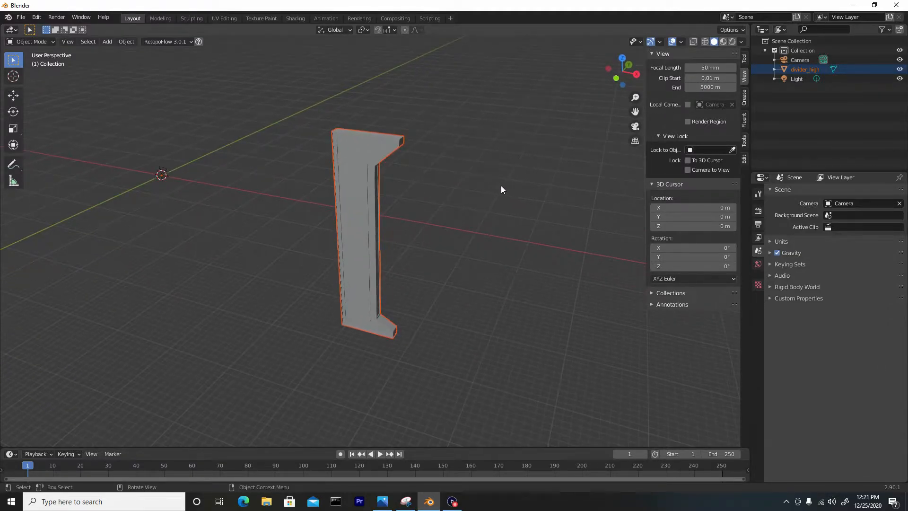
key(n)
Add a cube mesh and scale it uniformly by 200.
middle_drag(497, 185, 427, 204)
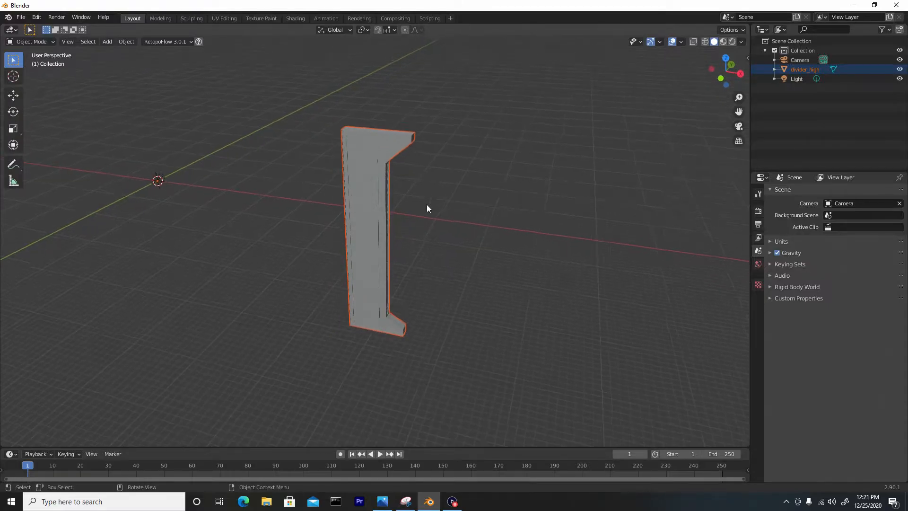
key(shift+a)
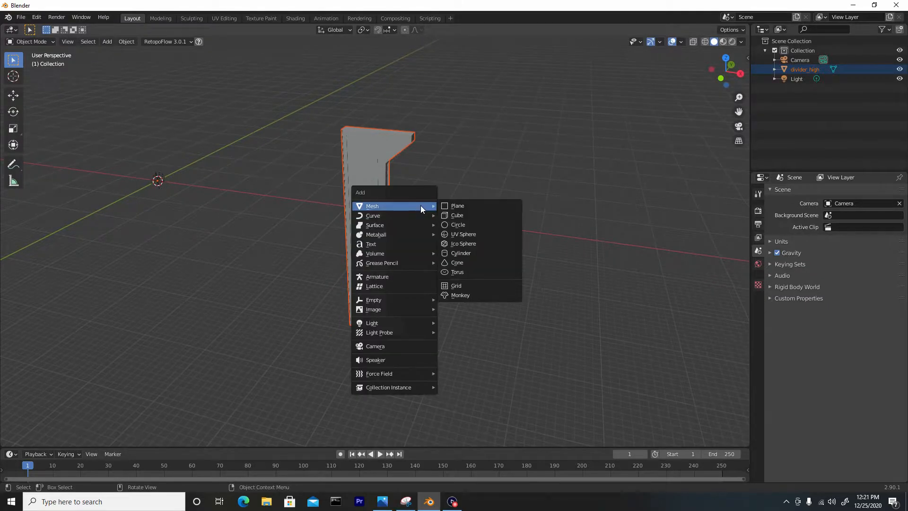
click(466, 210)
text(s)
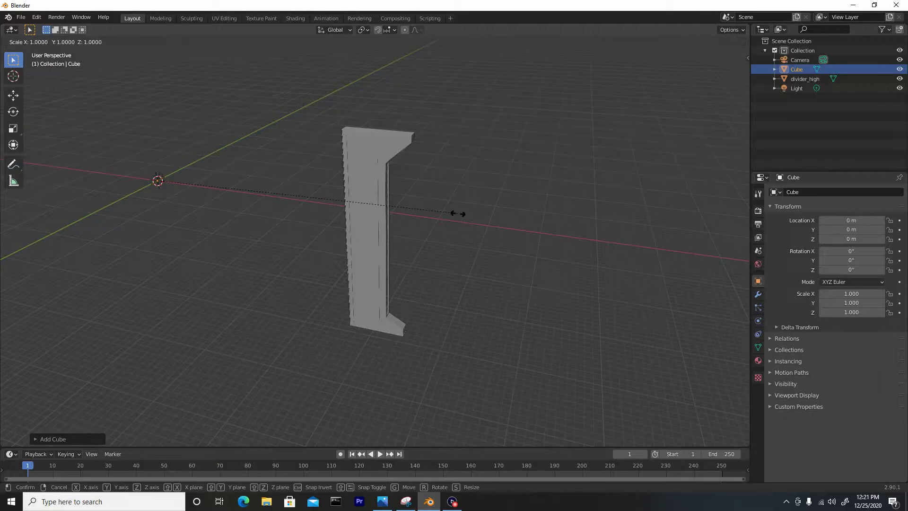
text(200)
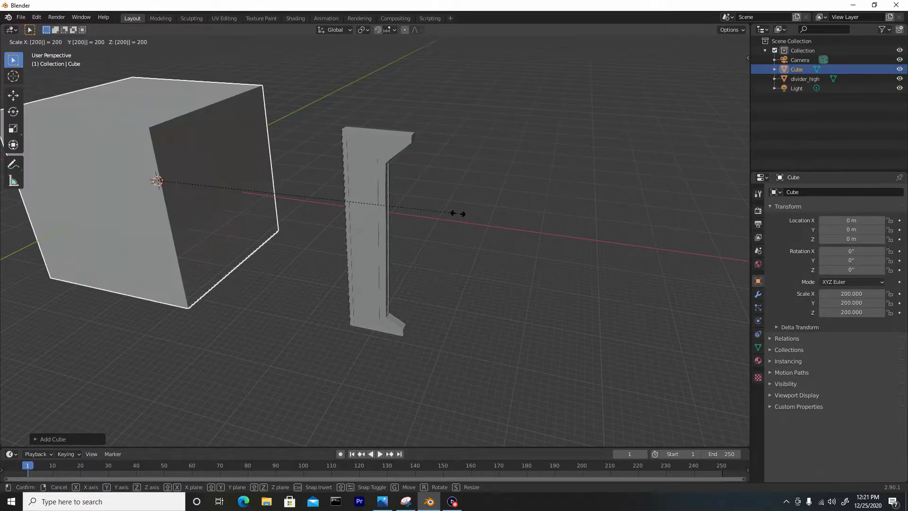
key(Return)
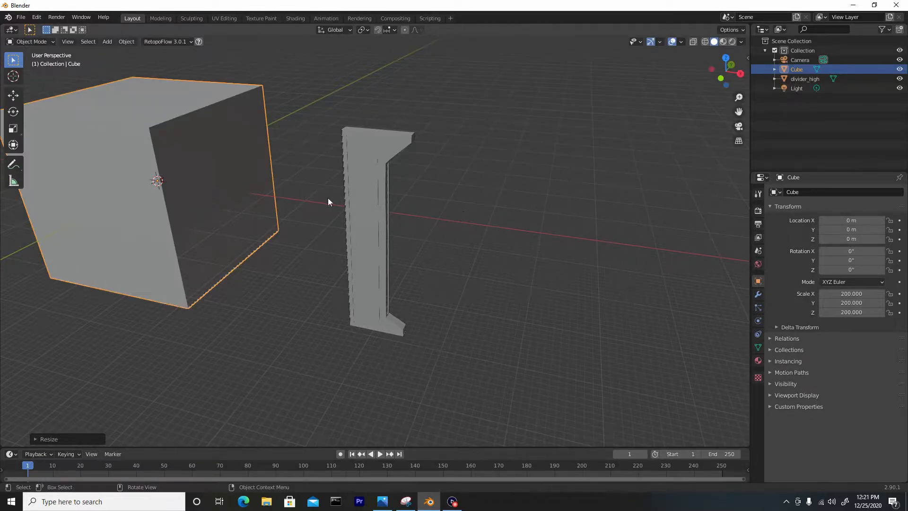
Move the cube along X to about 584.76 m so that it surrounds the divider.
click(14, 96)
drag(178, 182, 397, 277)
middle_drag(397, 278, 416, 225)
In Edit Mode with face selection, move one of the cube's large side faces inward along Y toward the divider.
key(Tab)
scroll(430, 222, up, 5)
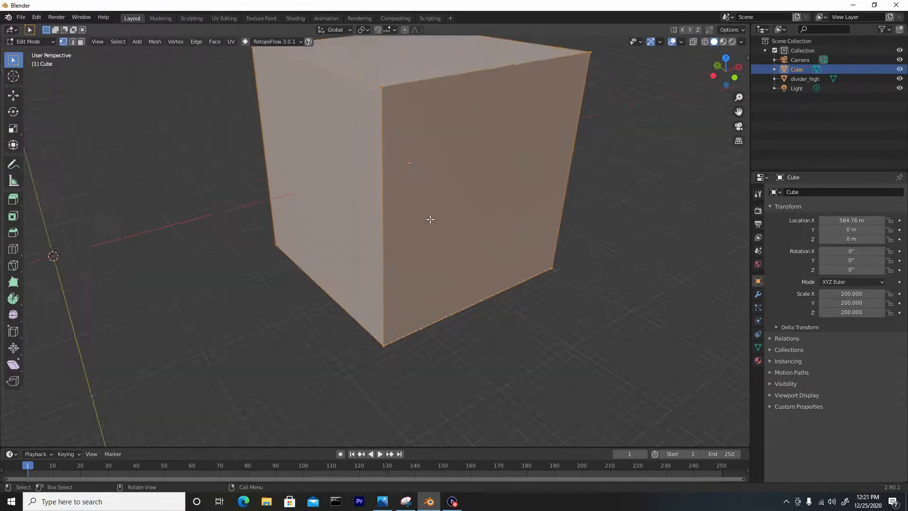
scroll(432, 208, down, 3)
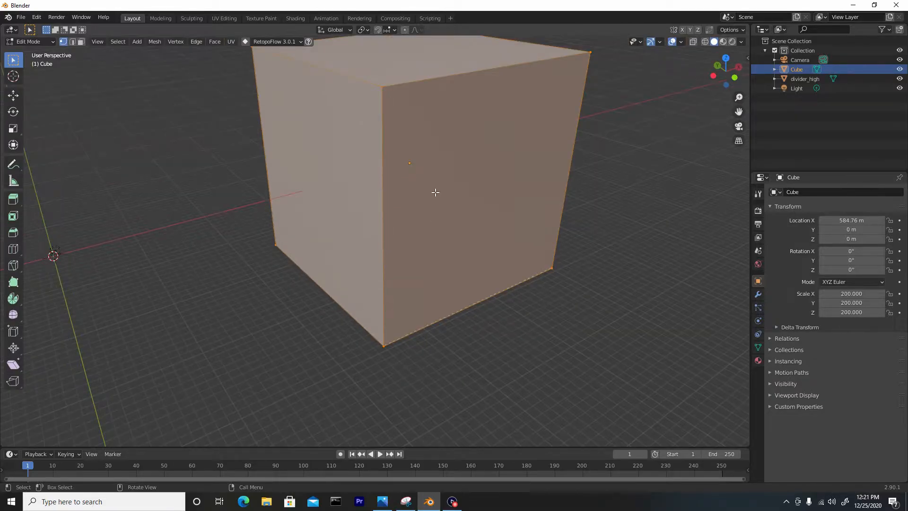
click(14, 97)
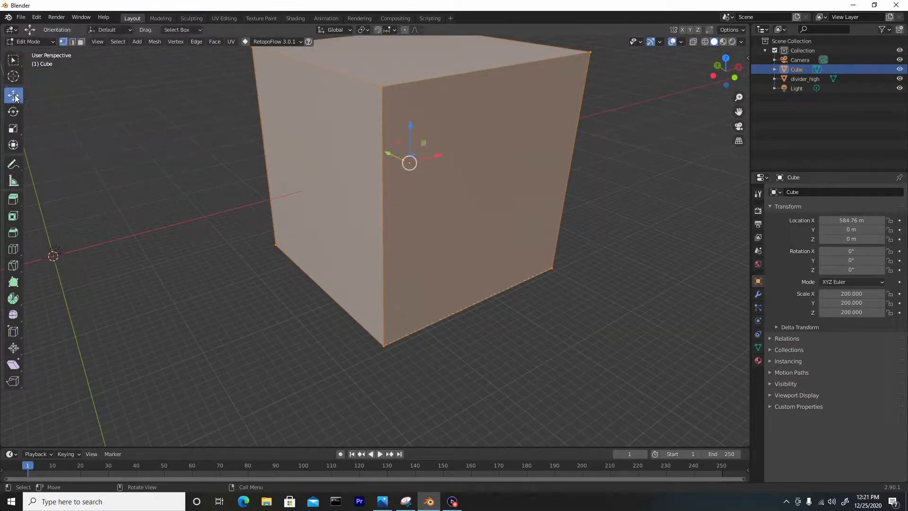
click(81, 42)
click(482, 198)
middle_drag(483, 197, 491, 223)
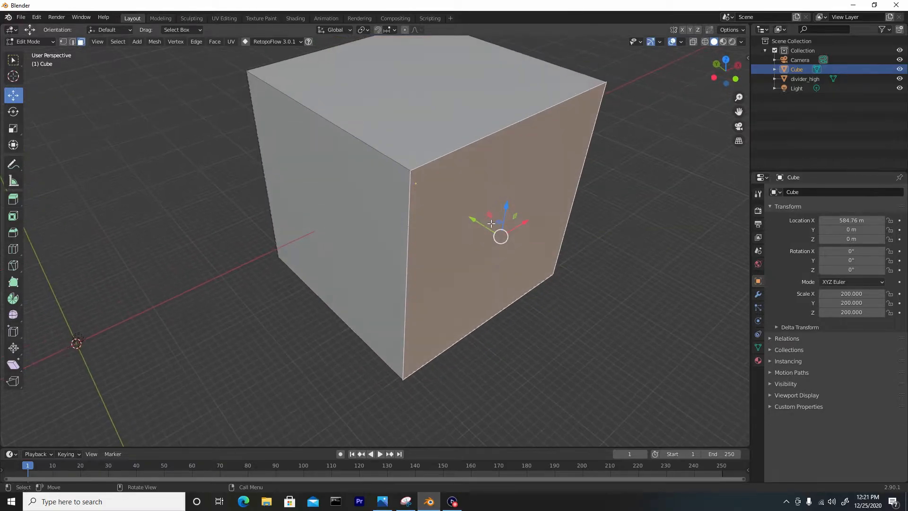
drag(485, 225, 409, 165)
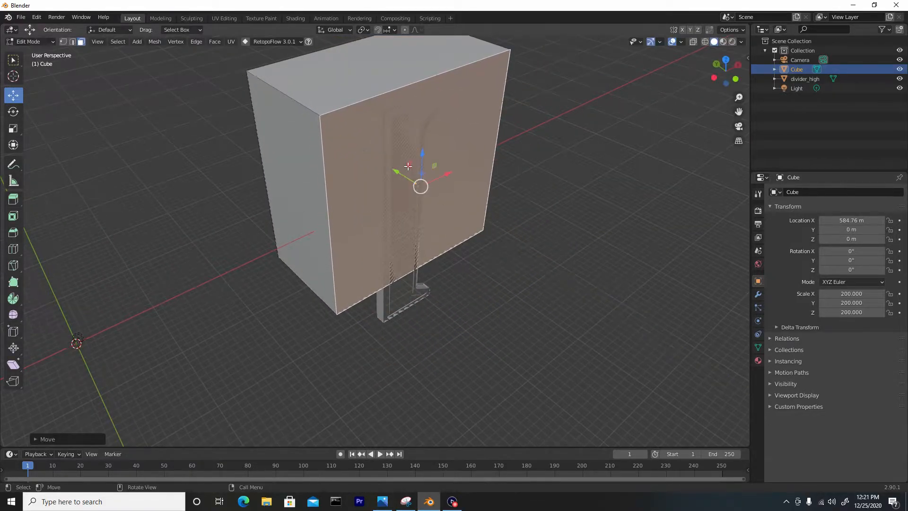
Adjust the cube's side faces to match the divider's depth and width, forming a thin slab around it.
scroll(396, 190, up, 2)
shift+middle_drag(421, 160, 430, 183)
drag(437, 170, 434, 168)
middle_drag(352, 157, 425, 165)
click(373, 161)
drag(339, 155, 480, 151)
middle_drag(480, 152, 253, 348)
drag(255, 337, 361, 274)
middle_drag(361, 274, 332, 271)
middle_drag(462, 180, 457, 259)
drag(467, 284, 349, 259)
middle_drag(288, 228, 324, 173)
Move the slab's top face along Z to line up with the top of the divider.
click(325, 199)
drag(345, 70, 351, 99)
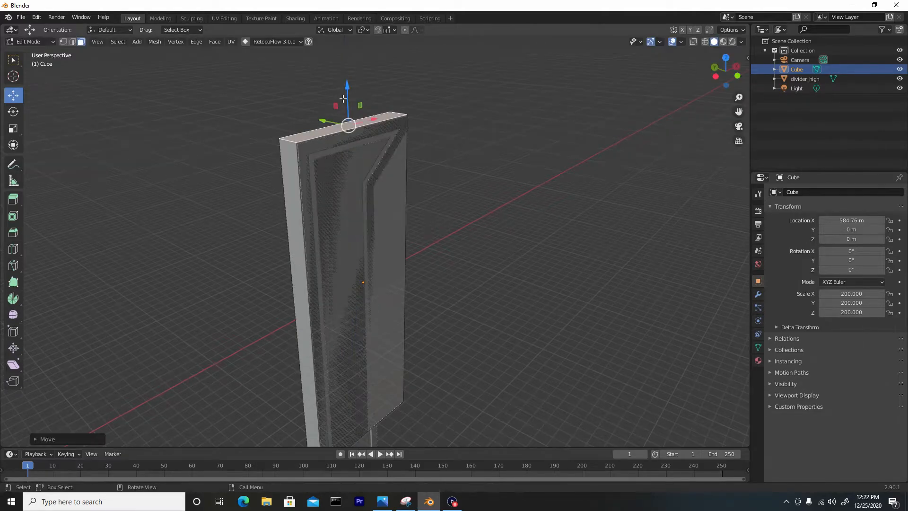
scroll(329, 164, up, 3)
middle_drag(325, 148, 346, 159)
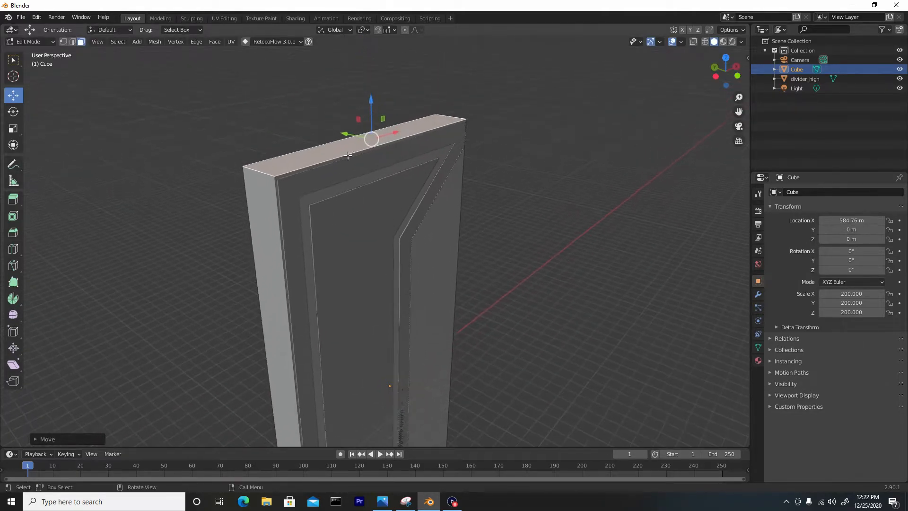
drag(374, 126, 378, 127)
Move the slab's bottom face down along Z to the base of the divider.
middle_drag(377, 127, 314, 158)
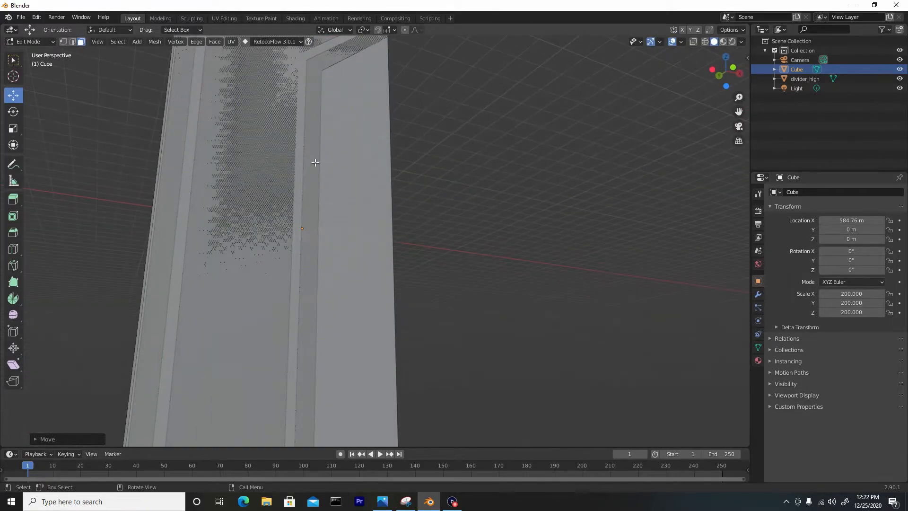
scroll(315, 166, down, 3)
shift+middle_drag(345, 301, 349, 185)
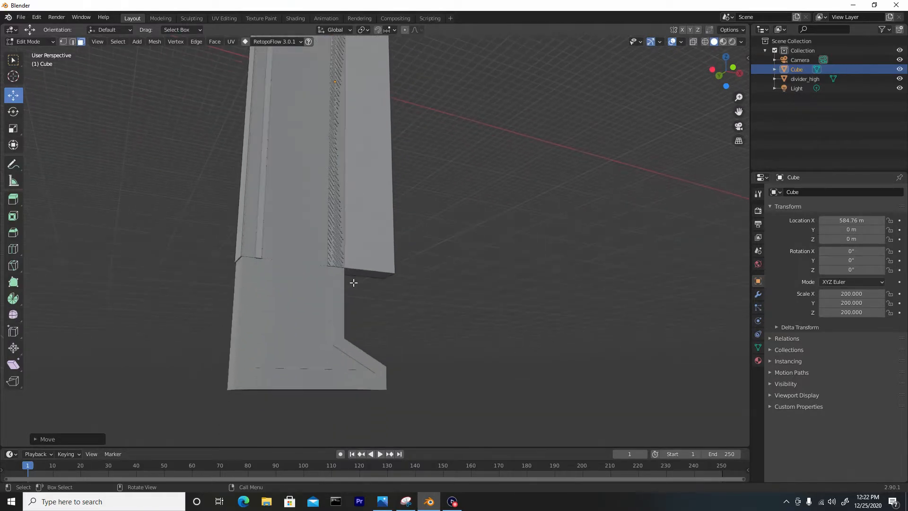
click(359, 274)
middle_drag(351, 297, 354, 222)
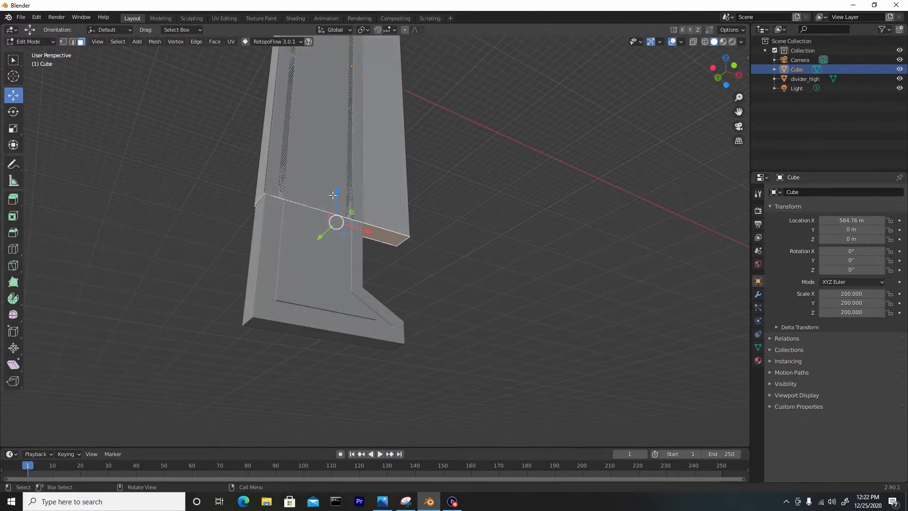
drag(333, 194, 339, 312)
Add a horizontal loop cut near the top, level with the inner bend of the divider's upper overhang.
middle_drag(339, 312, 330, 206)
key(ctrl+r)
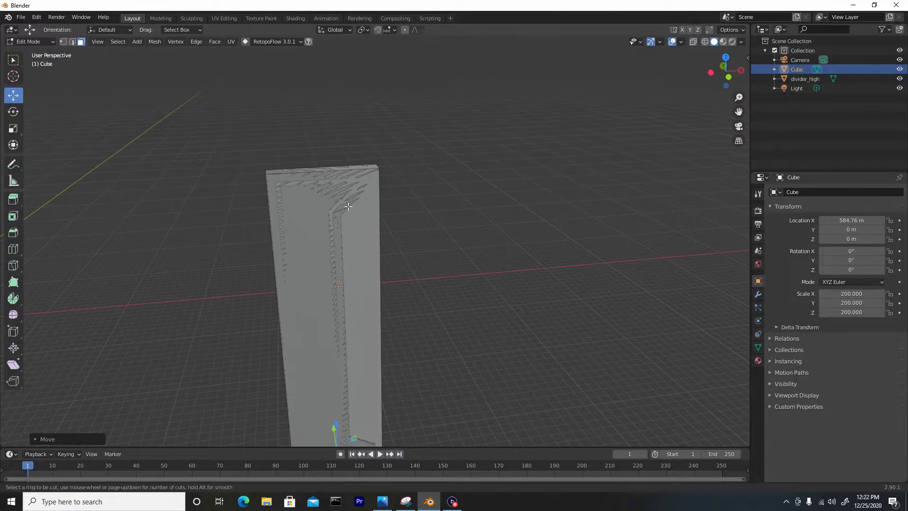
click(380, 232)
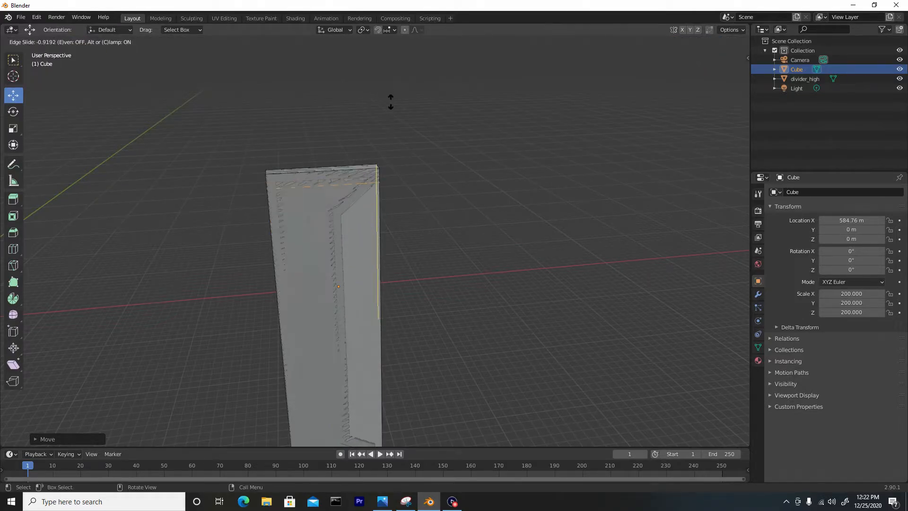
click(382, 127)
Add a horizontal loop cut near the base, level with the inner bend of the divider's lower foot.
scroll(426, 233, up, 2)
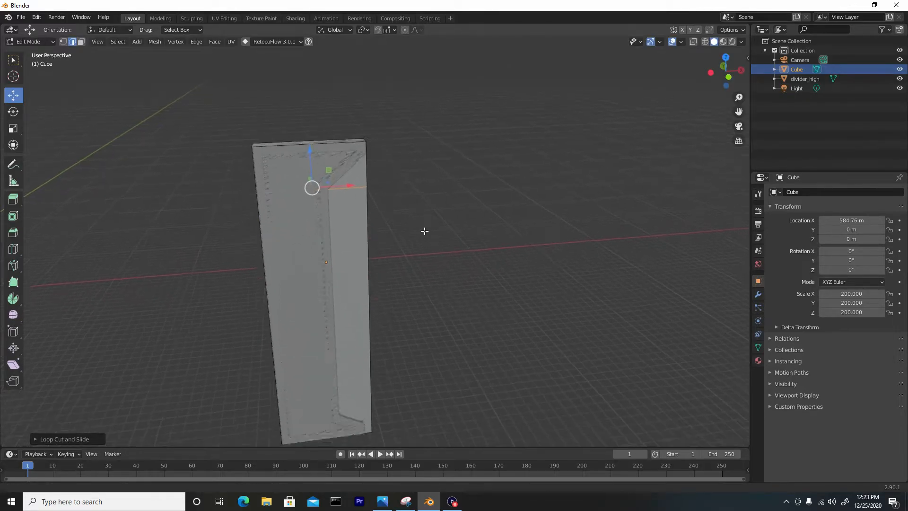
scroll(373, 104, up, 5)
scroll(368, 86, down, 5)
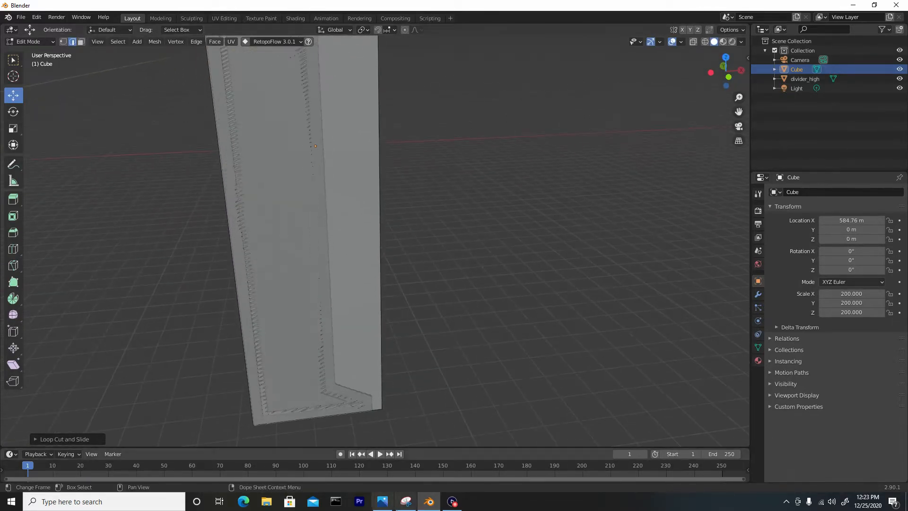
key(ctrl+r)
click(389, 316)
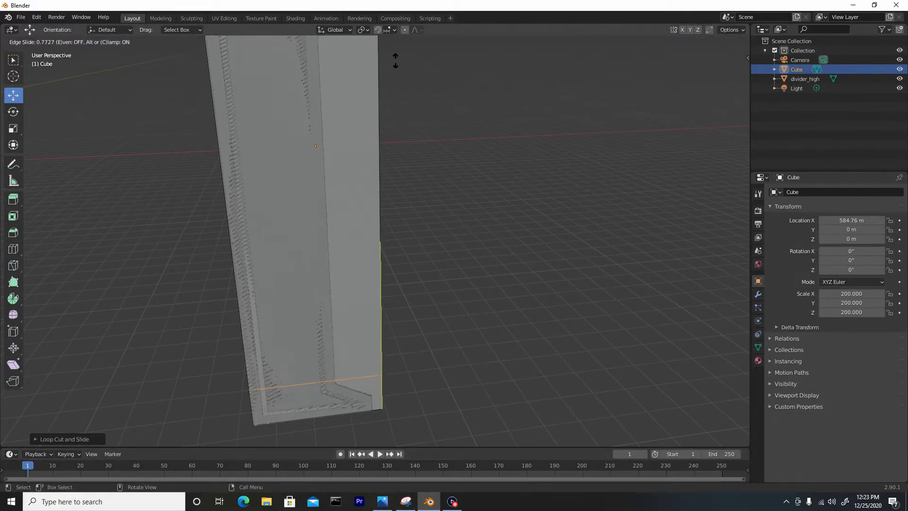
click(397, 59)
Add another horizontal loop cut near the top, level with the outer corner of the divider's upper overhang.
middle_drag(432, 98, 401, 200)
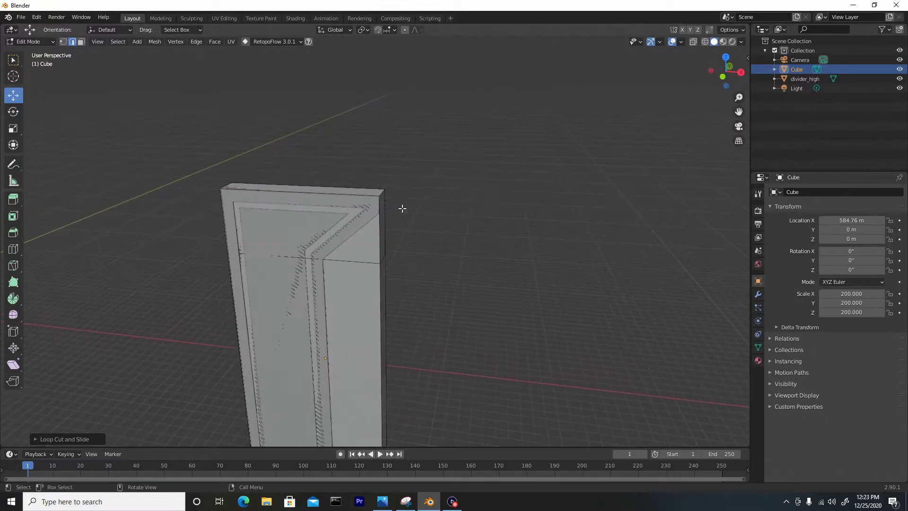
scroll(388, 229, up, 3)
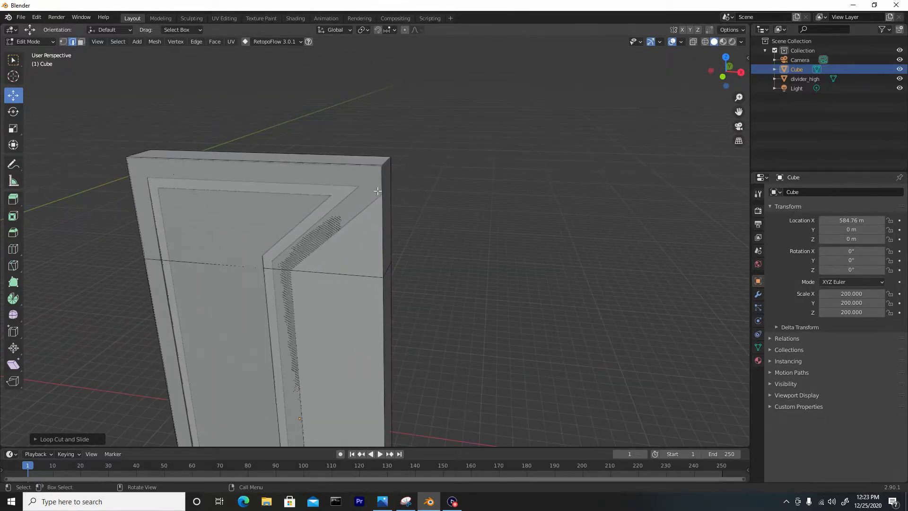
key(ctrl+r)
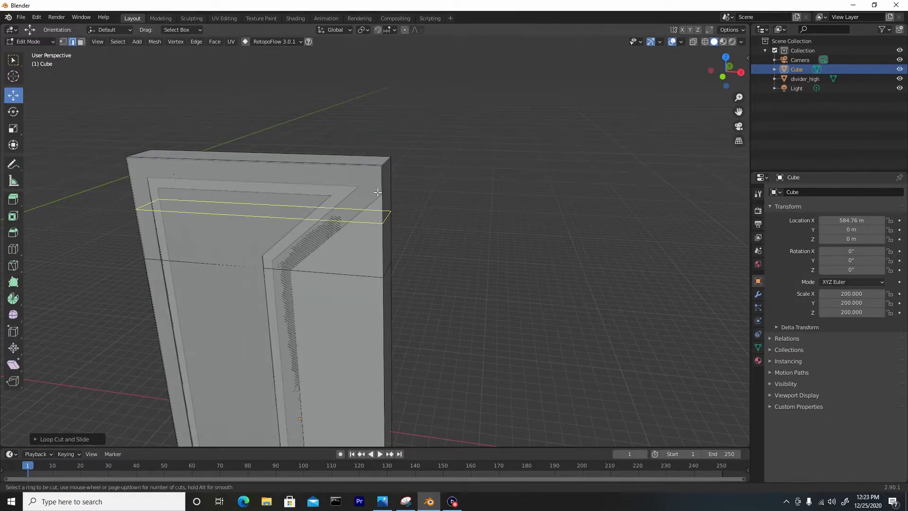
click(387, 213)
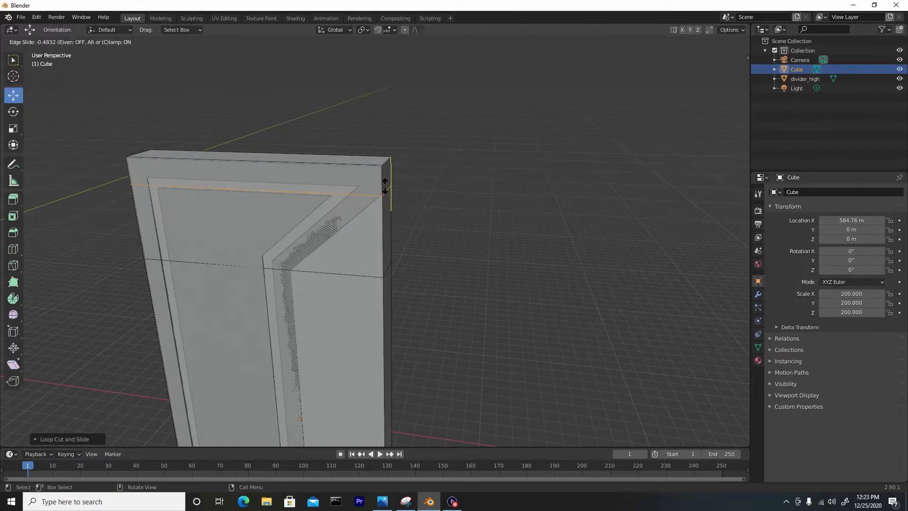
click(384, 185)
middle_drag(272, 230, 373, 267)
click(319, 245)
shift+middle_drag(422, 330, 355, 145)
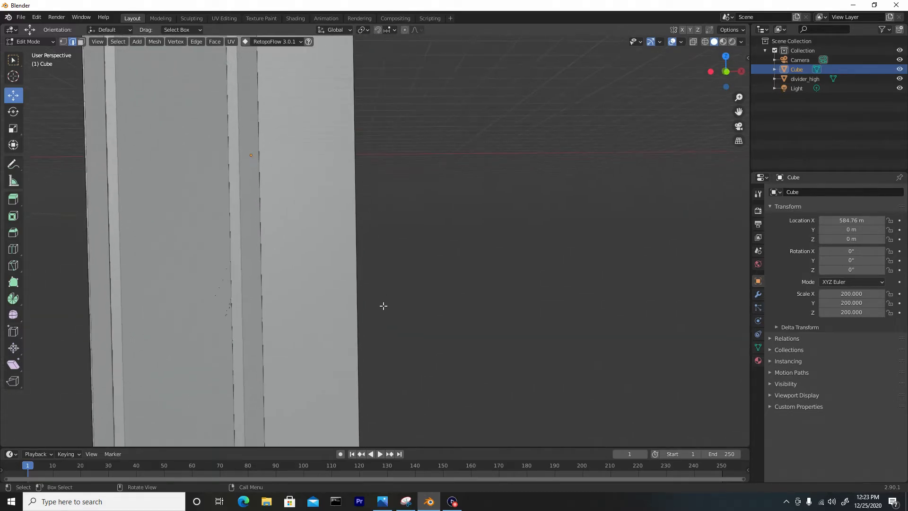
scroll(369, 293, down, 2)
shift+middle_drag(381, 222, 377, 358)
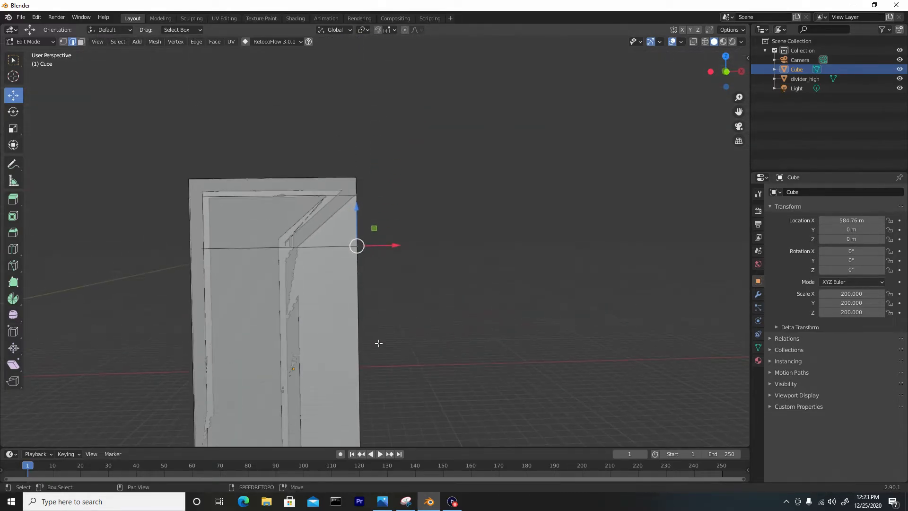
scroll(378, 248, up, 1)
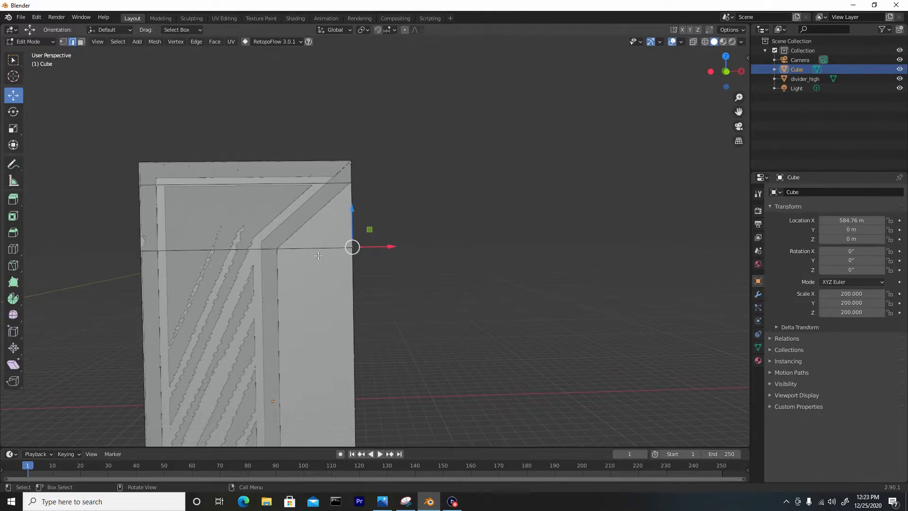
middle_drag(348, 259, 322, 271)
Add another horizontal loop cut near the base, level with the outer corner of the divider's lower foot.
shift+middle_drag(358, 369, 336, 159)
shift+middle_drag(365, 404, 303, 336)
scroll(304, 336, up, 1)
key(ctrl+r)
click(285, 351)
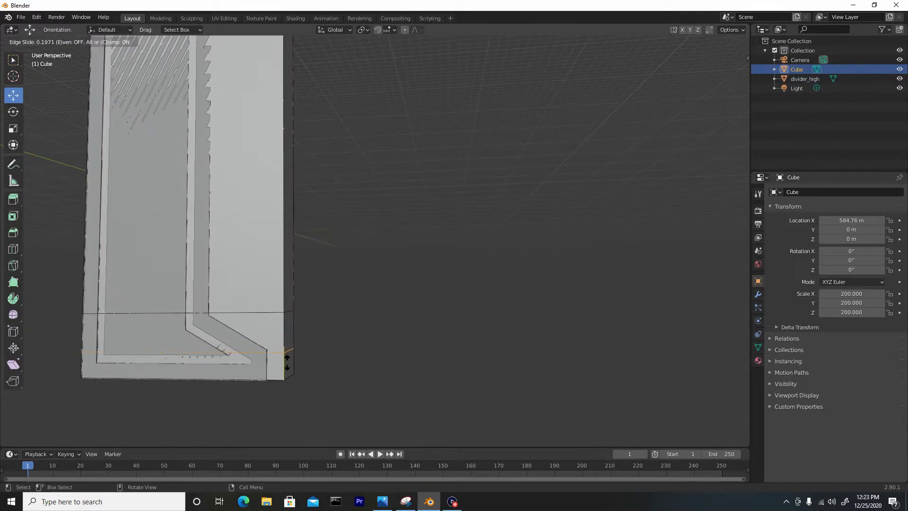
click(287, 358)
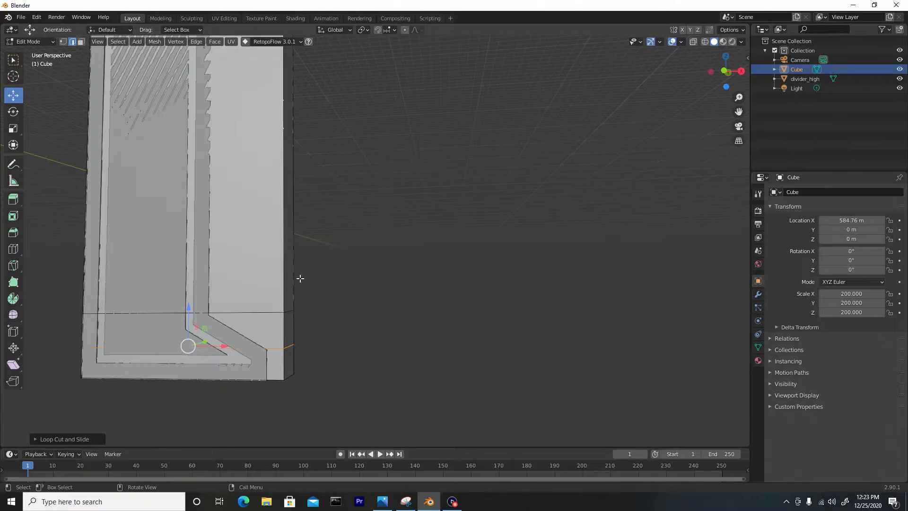
Move the cube's front edges between the two inner loop cuts inward along X to match the divider's recessed upright.
click(290, 310)
shift+middle_drag(352, 192, 355, 326)
shift+middle_drag(358, 215, 354, 402)
shift+middle_drag(343, 180, 314, 243)
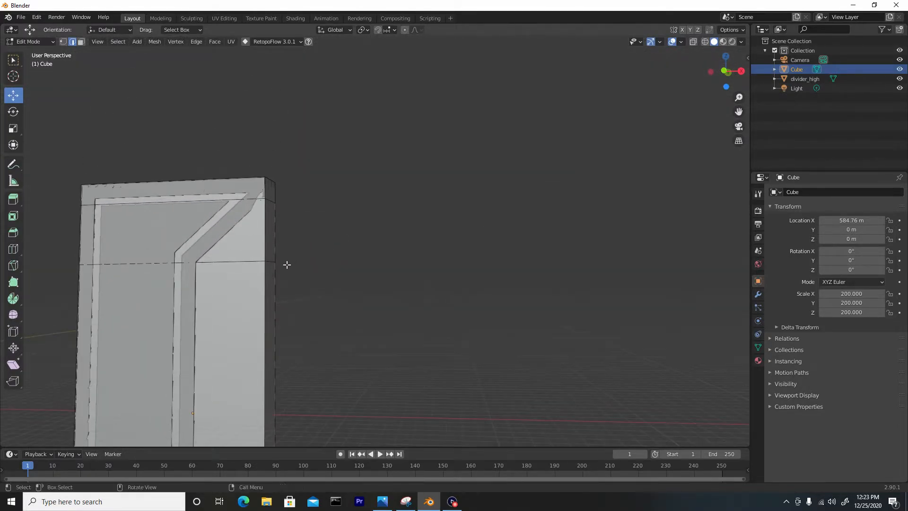
scroll(287, 269, down, 3)
shift+middle_drag(363, 345, 346, 225)
middle_drag(345, 276, 336, 249)
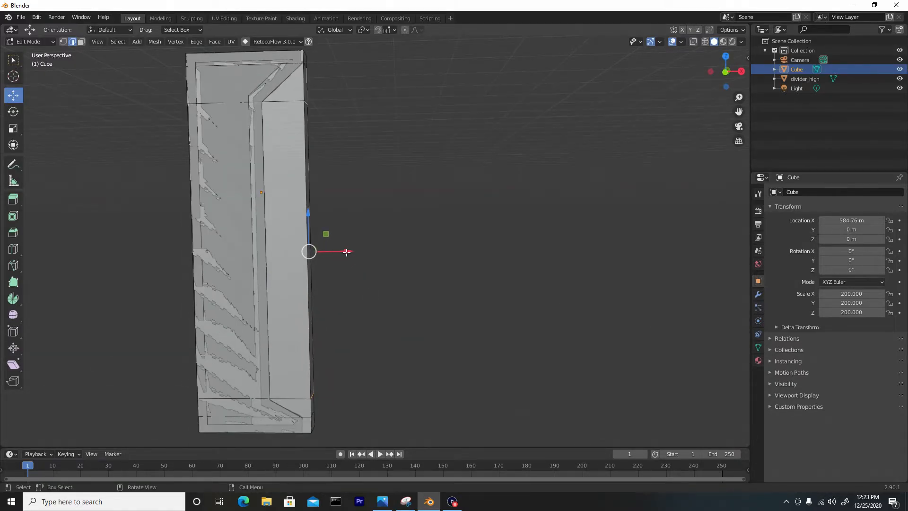
drag(345, 251, 304, 249)
middle_drag(339, 240, 355, 277)
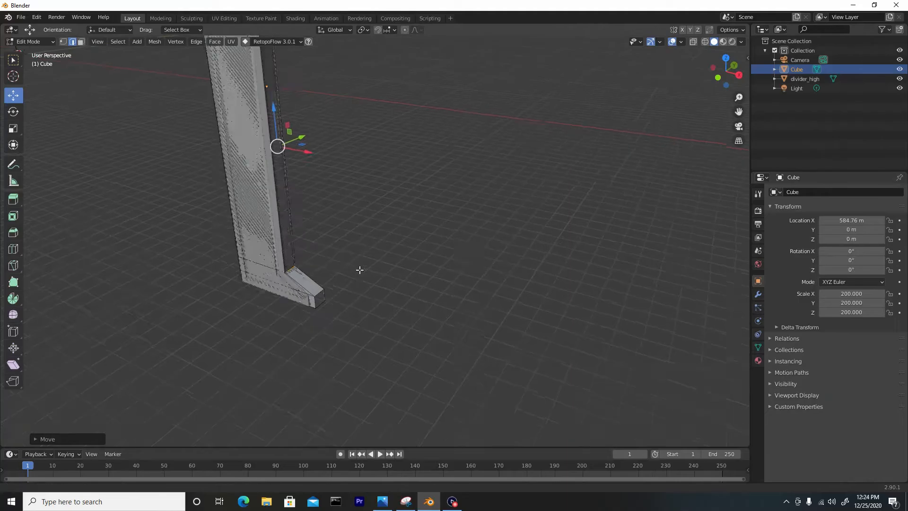
Move the end face of the lower foot inward along X to line up with the high-poly divider's foot.
scroll(355, 277, up, 6)
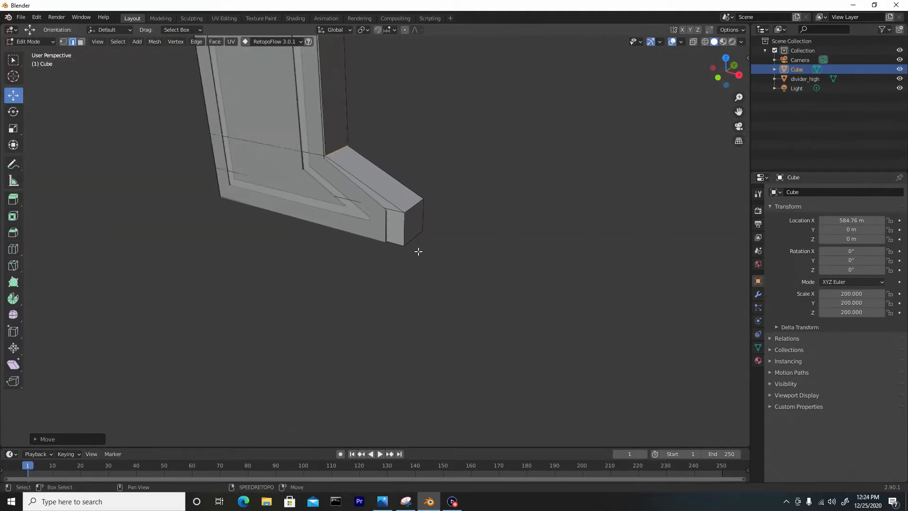
scroll(418, 251, up, 1)
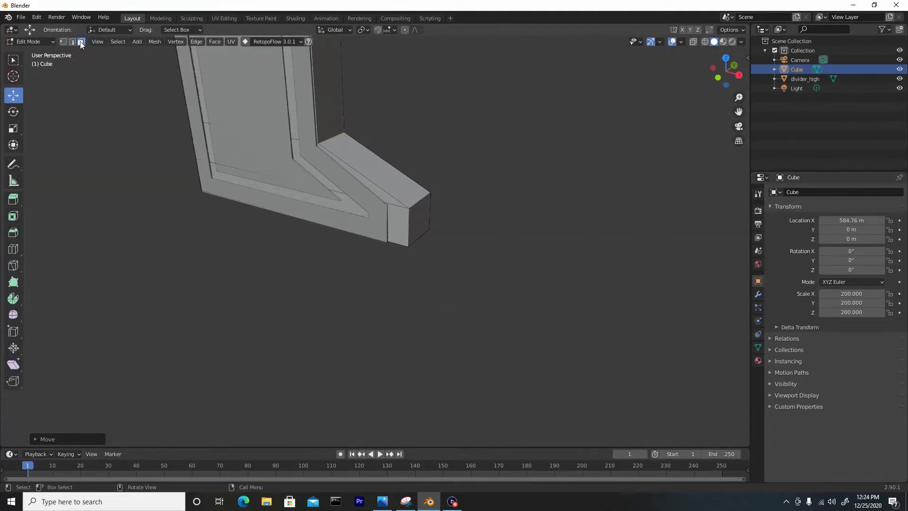
click(421, 219)
scroll(432, 226, up, 2)
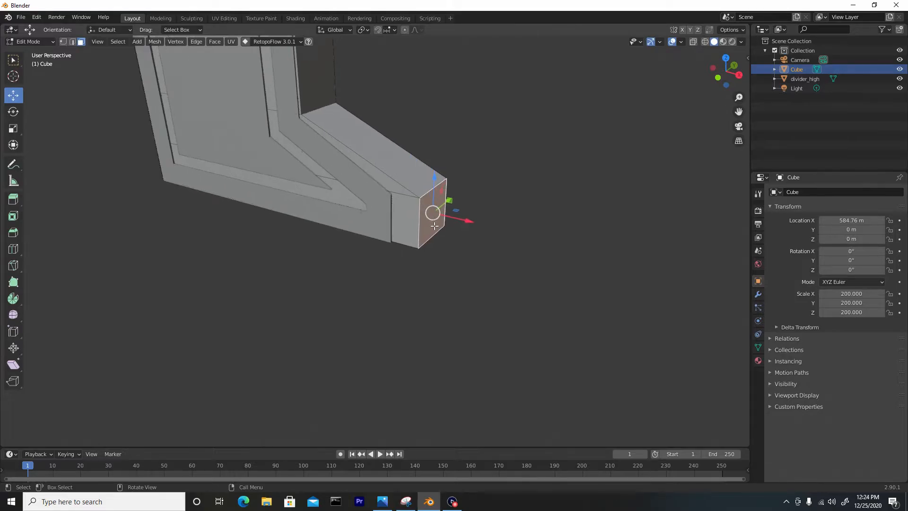
scroll(459, 222, down, 8)
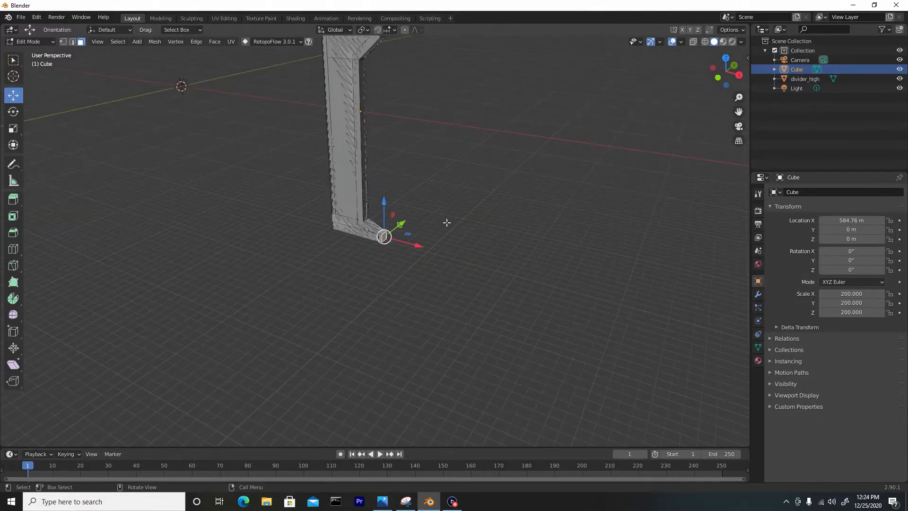
middle_drag(447, 247, 384, 138)
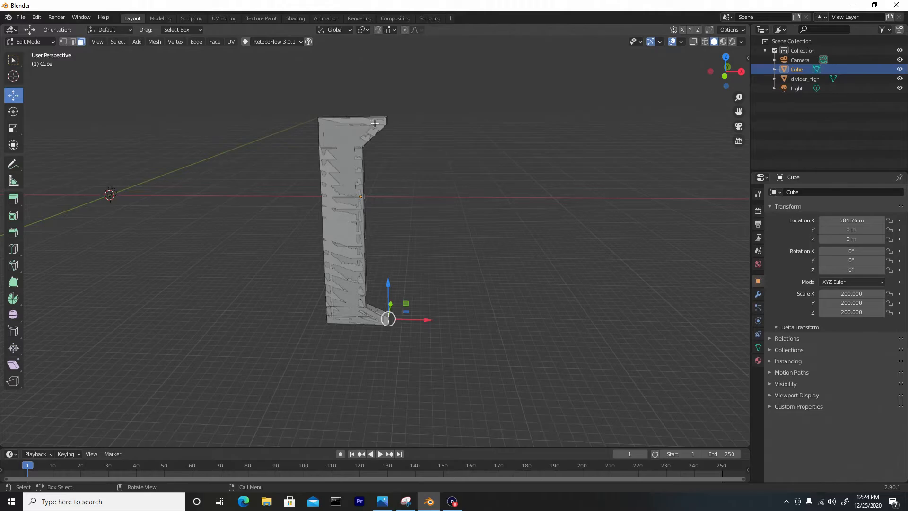
scroll(374, 329, up, 8)
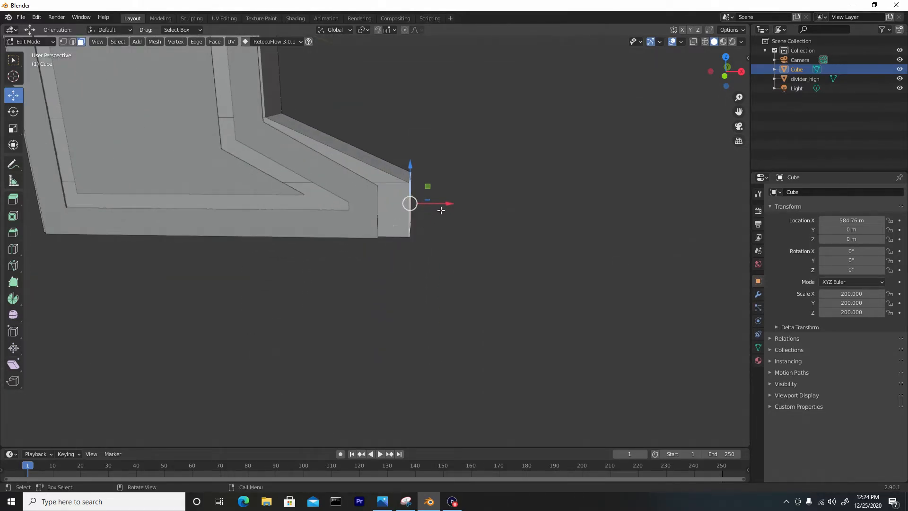
drag(446, 203, 415, 203)
Move the cube's bottom face down about 0.53 m along Z to match the divider's underside, and return to Object Mode.
middle_drag(367, 257, 350, 221)
click(373, 337)
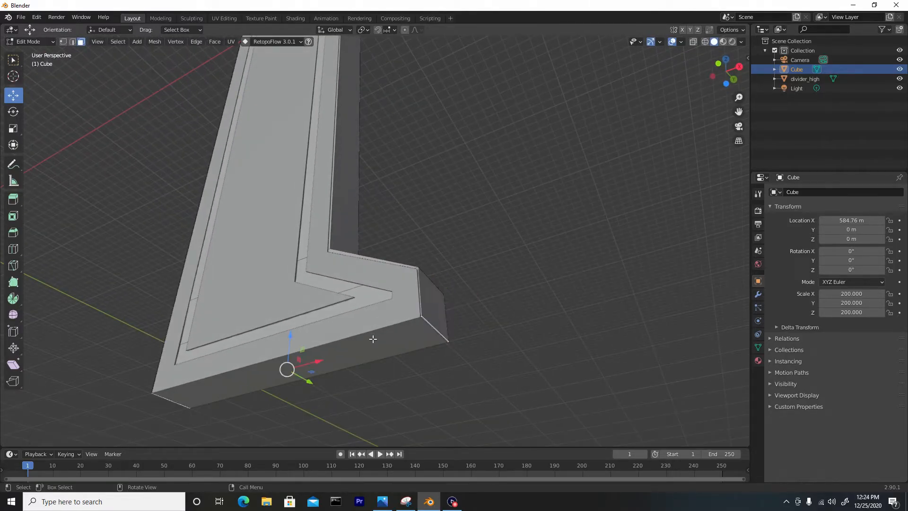
drag(289, 342, 294, 344)
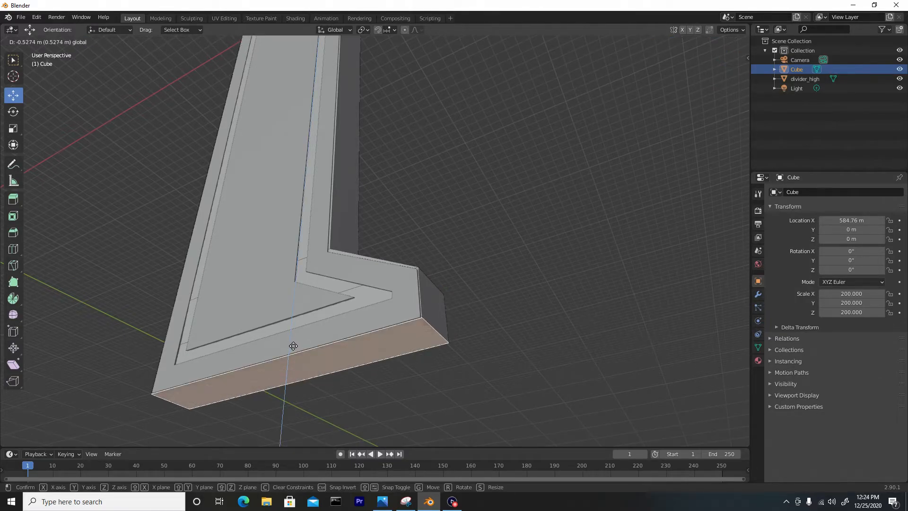
scroll(310, 269, down, 1)
middle_drag(337, 250, 269, 290)
middle_drag(437, 200, 383, 282)
scroll(384, 281, down, 4)
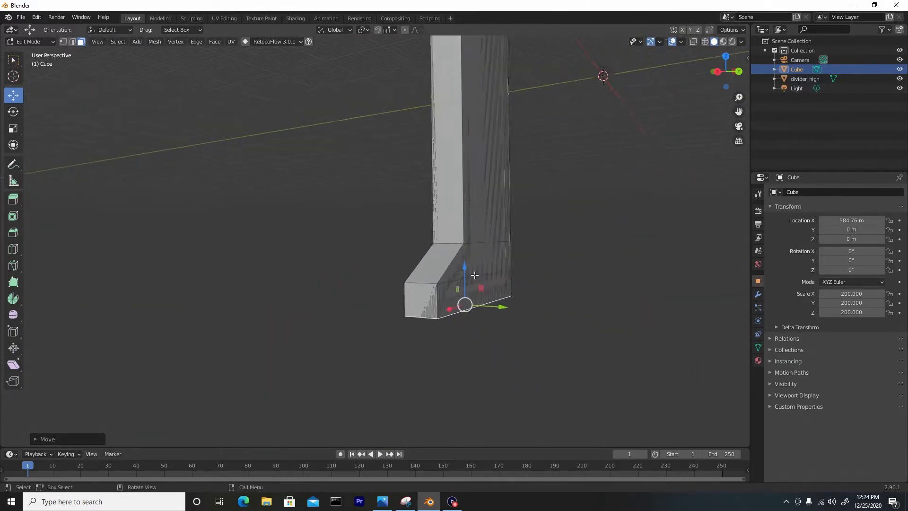
shift+middle_drag(500, 206, 490, 363)
mouse_move(470, 200)
shift+middle_down()
mouse_move(475, 398)
mouse_move(489, 290)
mouse_move(474, 286)
mouse_move(563, 294)
mouse_move(510, 252)
mouse_move(421, 341)
mouse_move(468, 200)
shift+middle_up()
key(Tab)
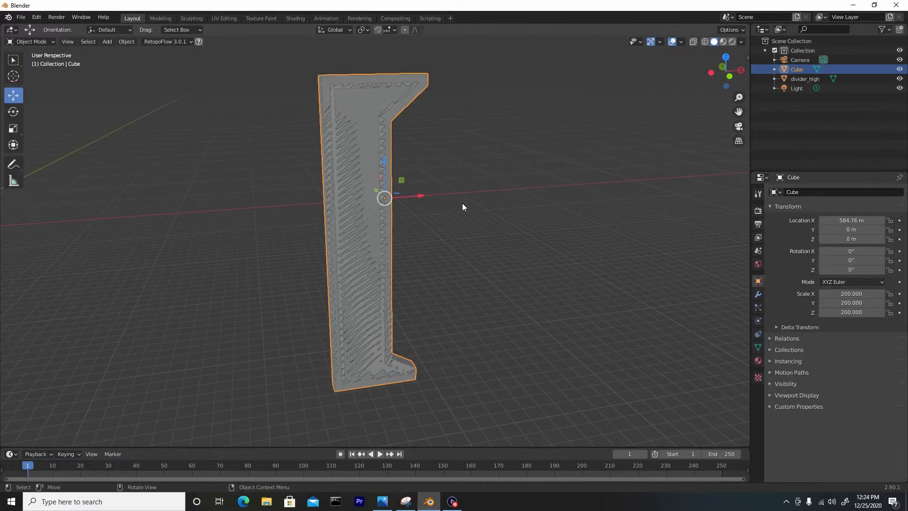
Rename the Cube object as divider_low.
double_click(798, 69)
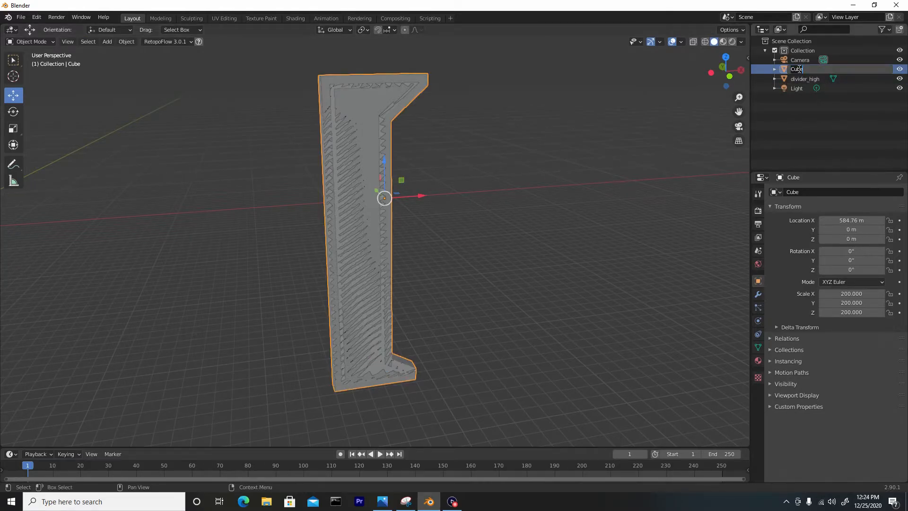
text(divider_low)
key(Return)
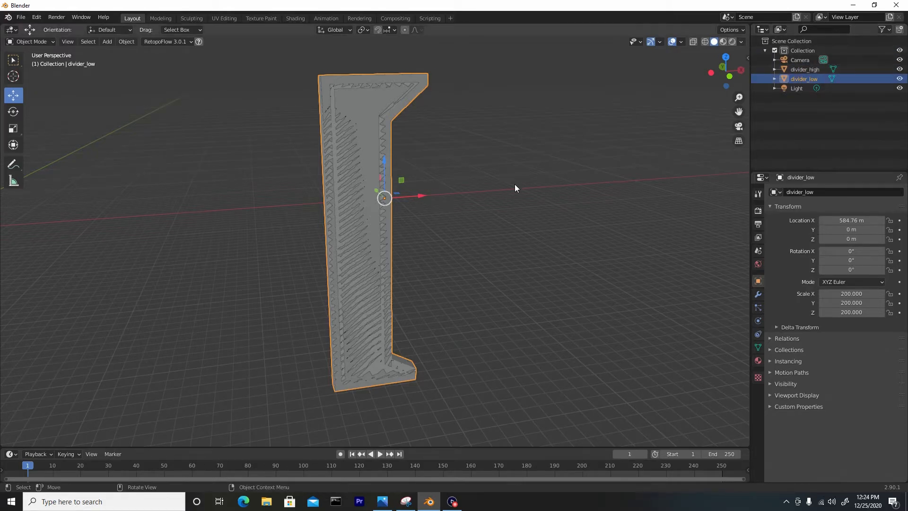
Hide divider_high and select the divider_low object.
click(900, 69)
click(548, 150)
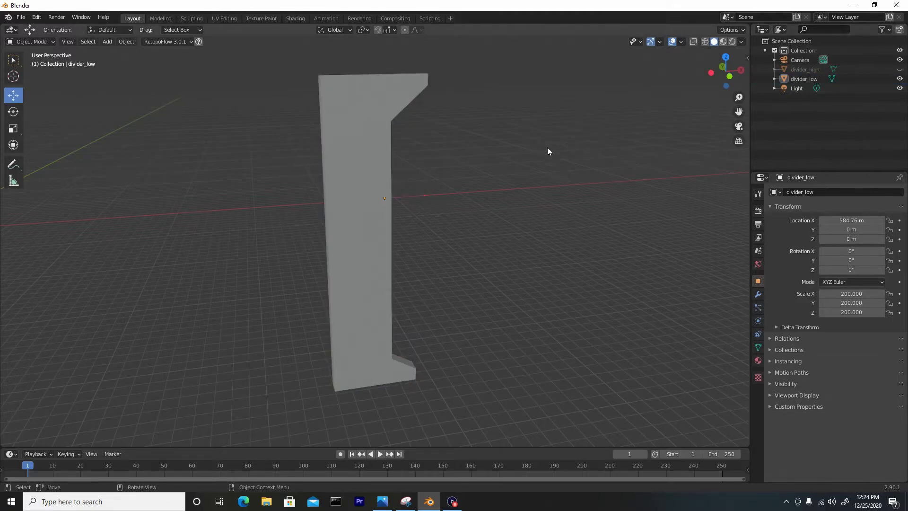
click(358, 150)
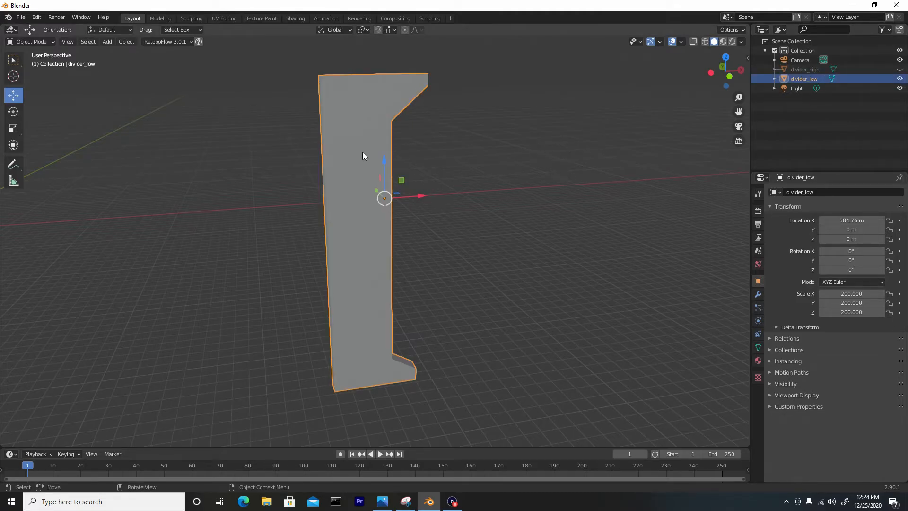
Unwrap all faces of divider_low in the UV Editing workspace using Smart UV Project with its default settings.
click(221, 19)
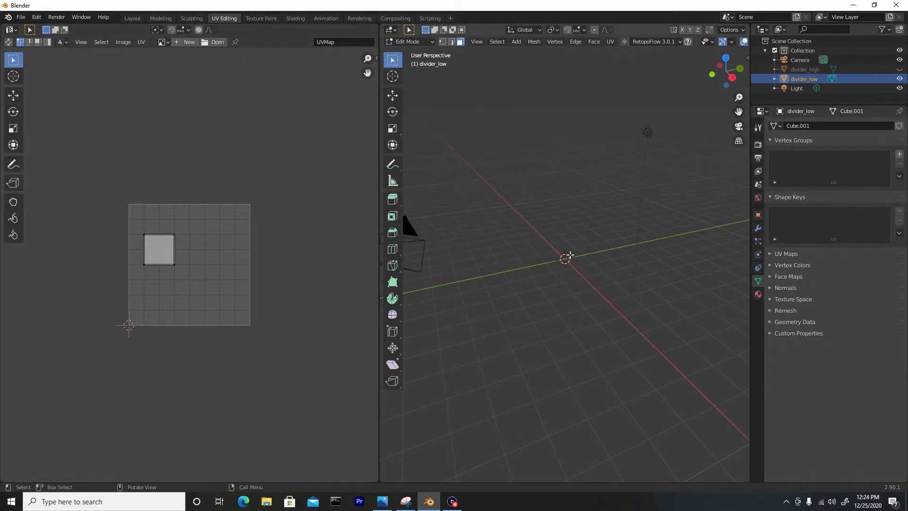
key(KP_Decimal)
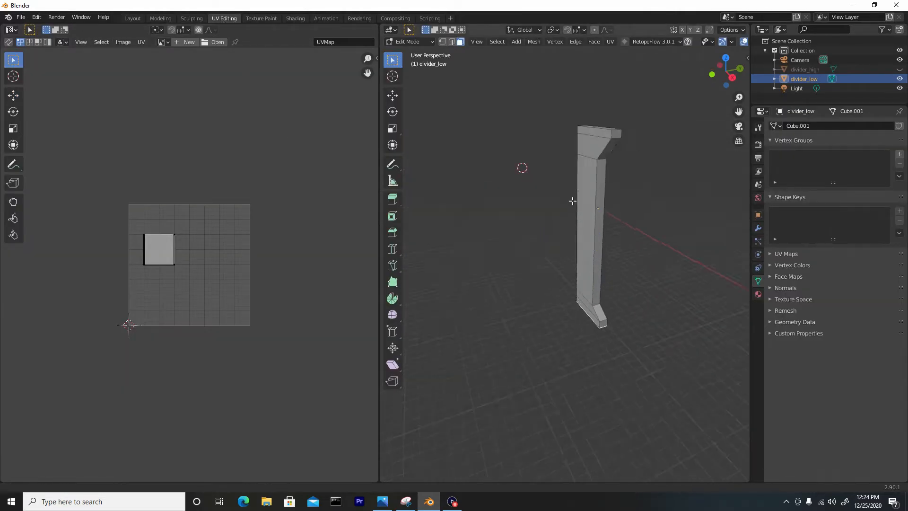
shift+middle_drag(563, 199, 594, 299)
middle_drag(579, 254, 591, 257)
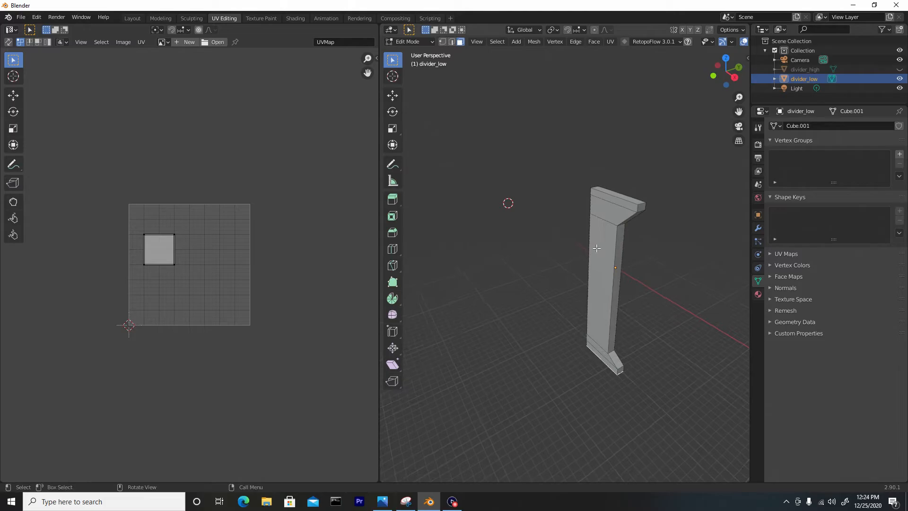
key(a)
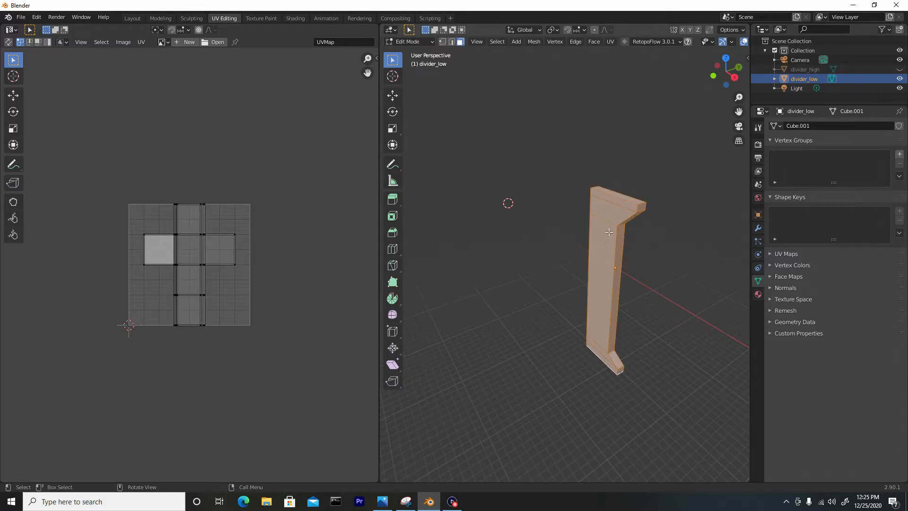
key(u)
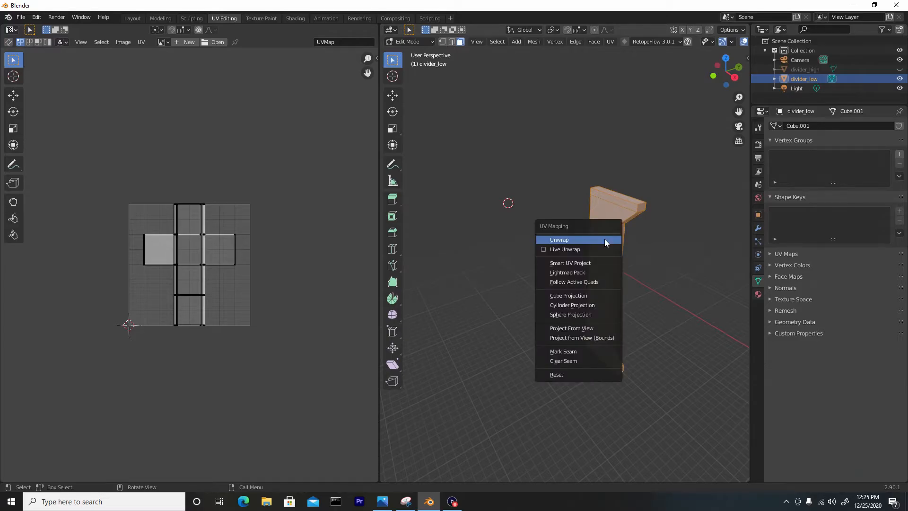
click(591, 264)
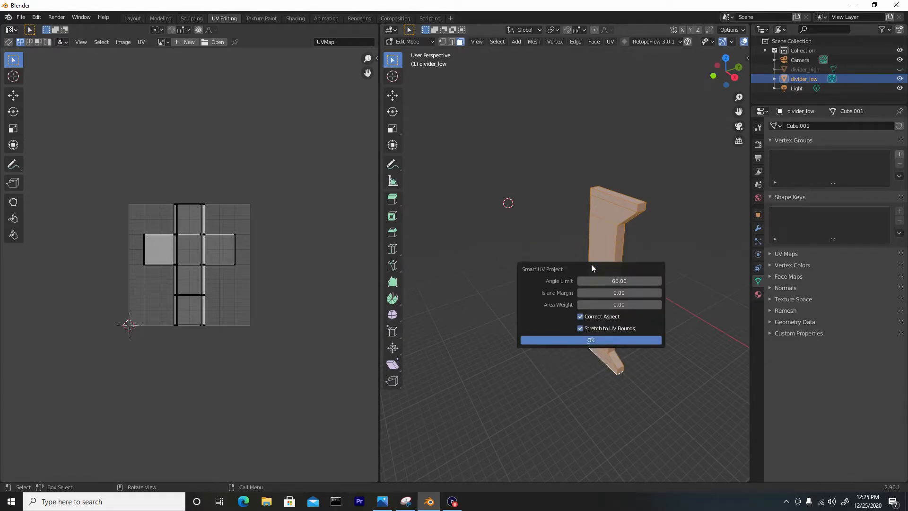
click(586, 340)
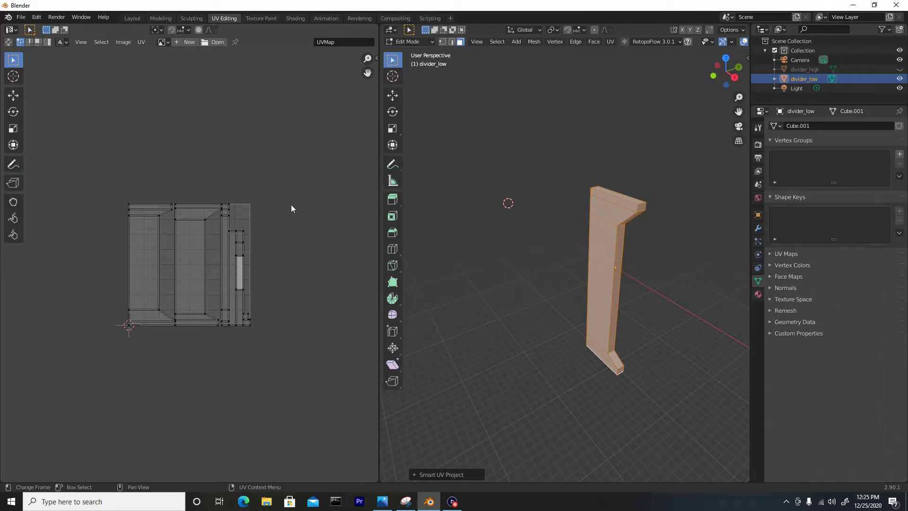
Set up a Wavefront OBJ export of divider_low into the Low Poly folder, limited to the selection only.
click(132, 19)
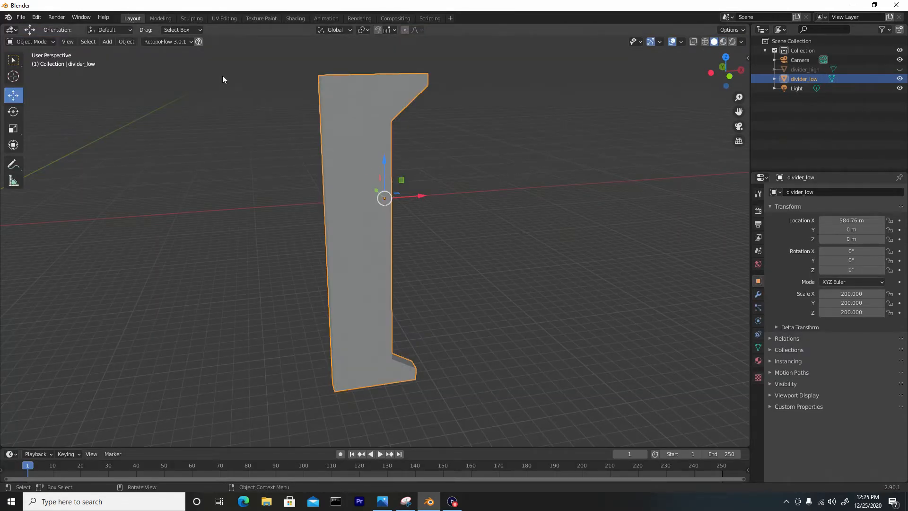
click(21, 18)
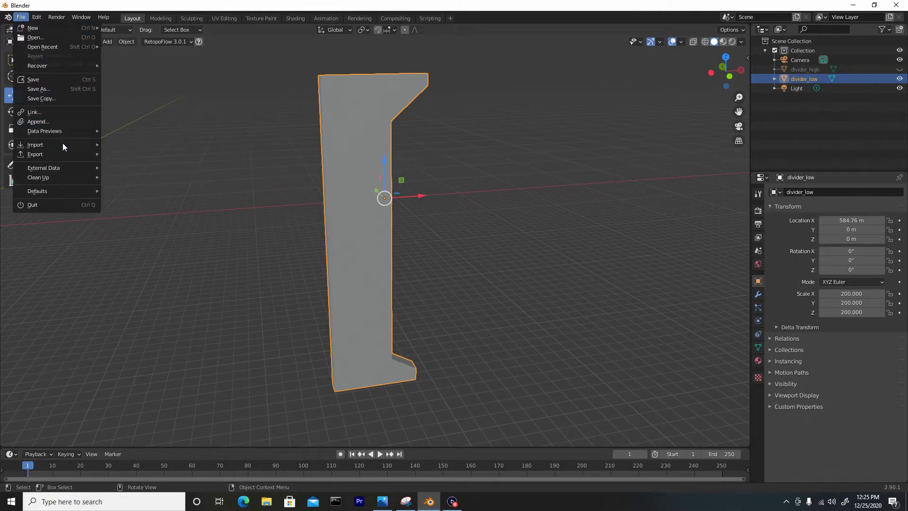
mouse_move(60, 151)
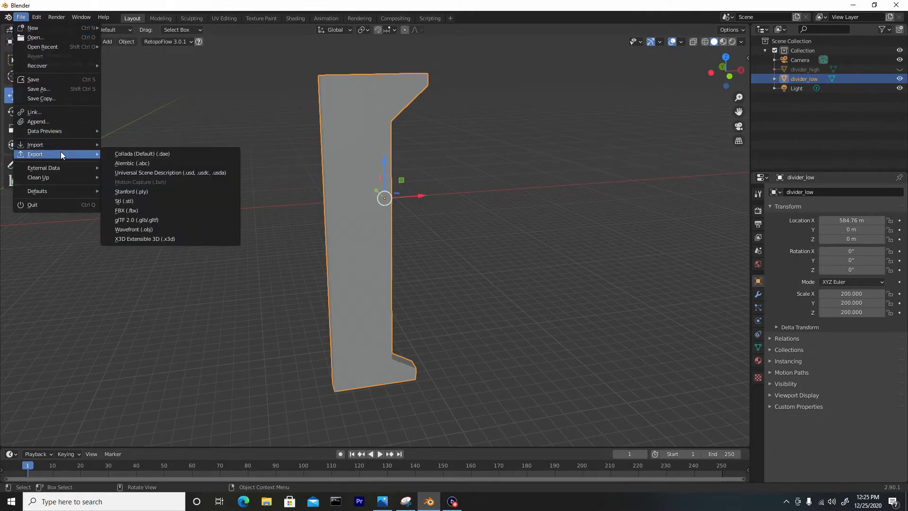
click(163, 229)
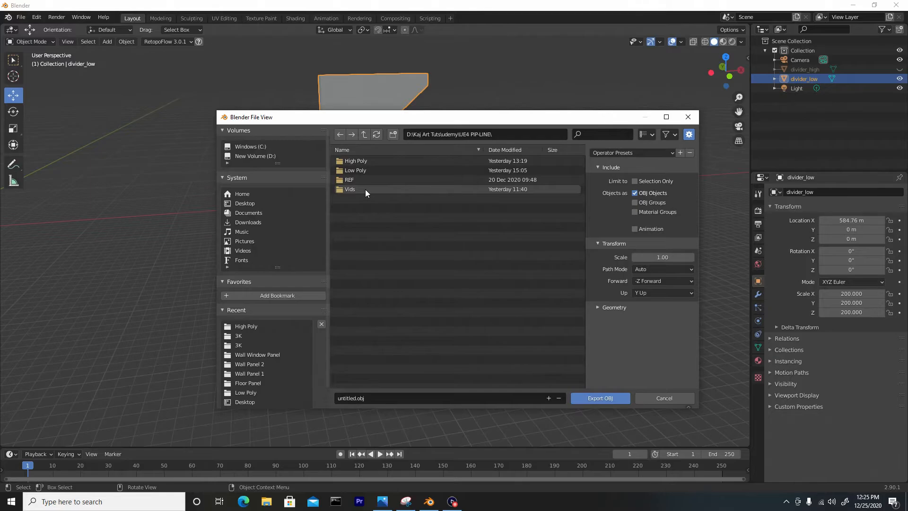
double_click(365, 169)
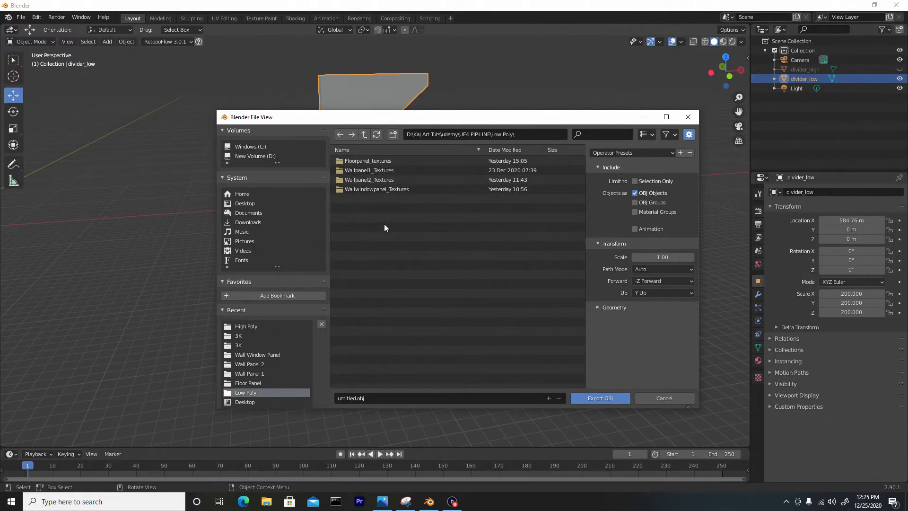
click(634, 181)
Name the export file divider_low.obj and export it.
click(379, 400)
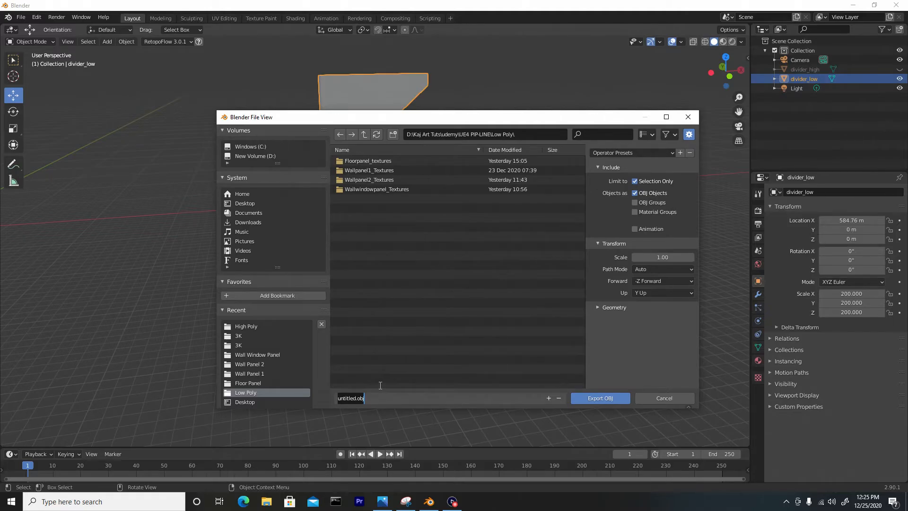
text(divider_low)
click(609, 400)
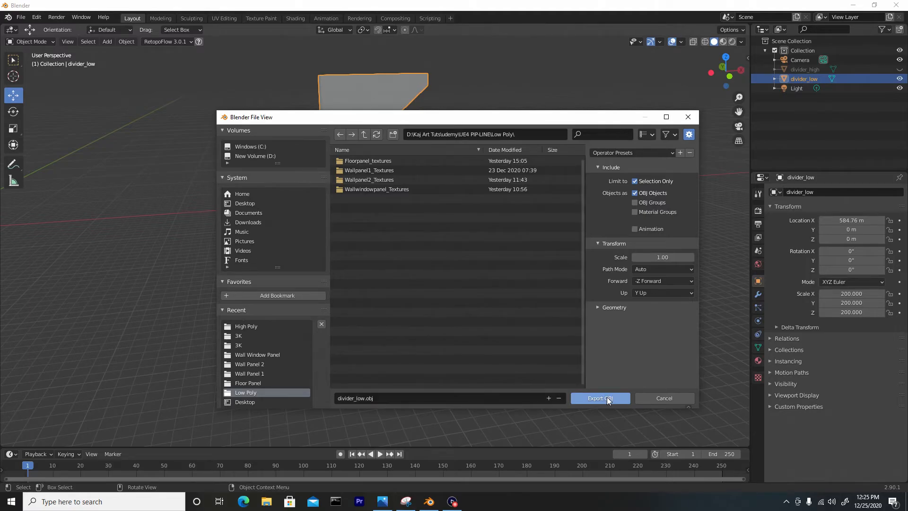
click(608, 400)
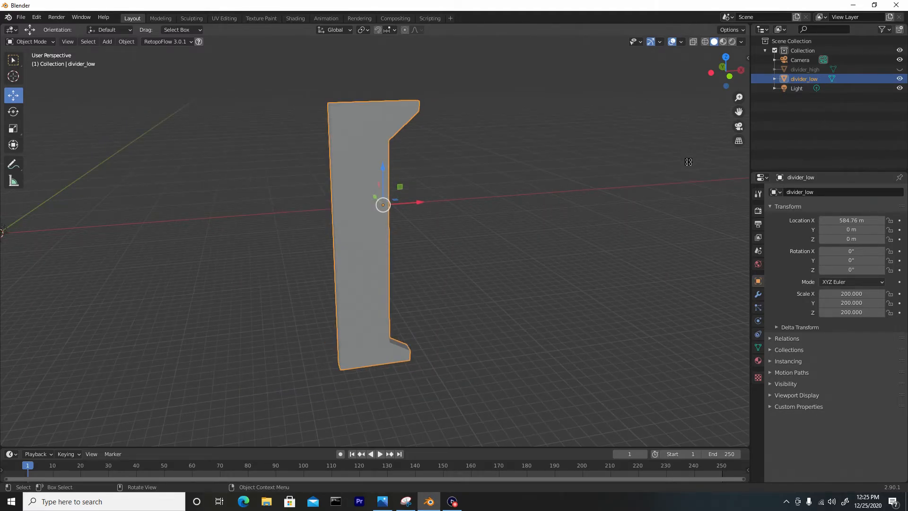
Hide divider_low, then show and select divider_high.
click(901, 78)
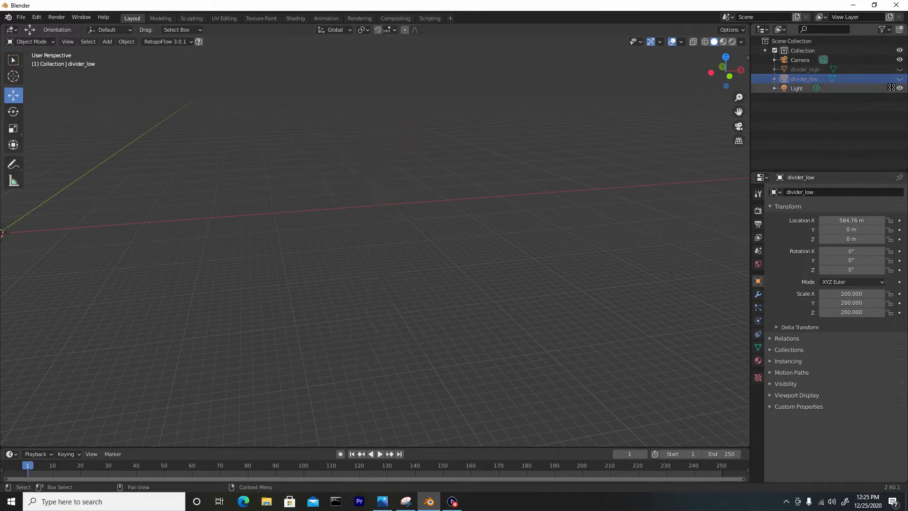
click(901, 69)
click(363, 145)
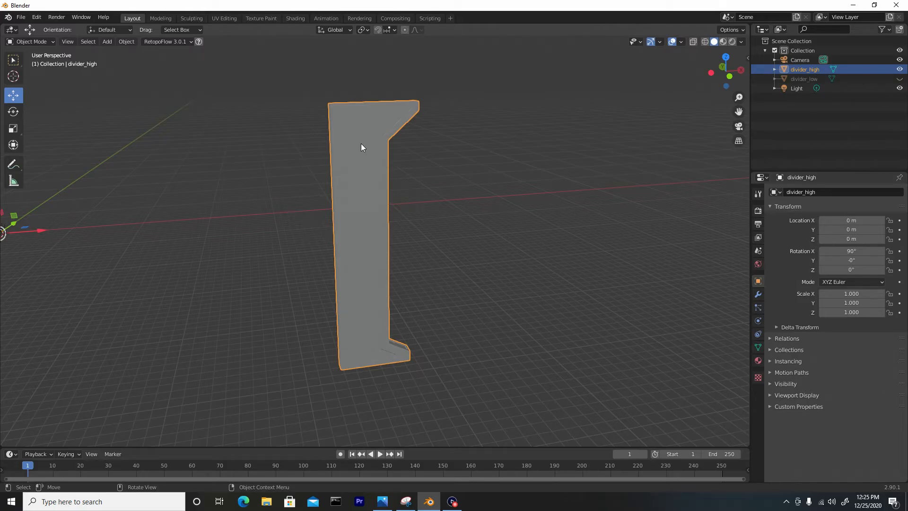
Enter Edit Mode on divider_high and examine its mesh topology.
key(Tab)
scroll(388, 168, up, 3)
middle_drag(387, 168, 371, 134)
scroll(371, 134, down, 2)
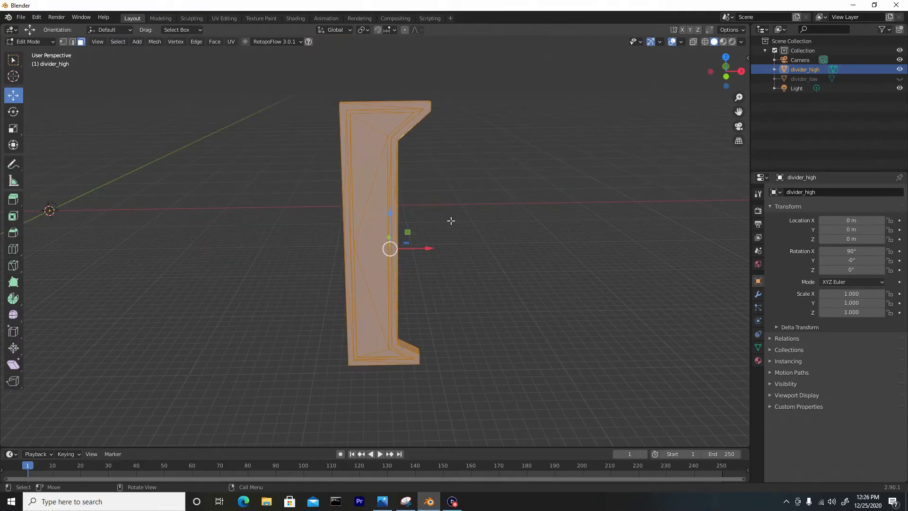
Add a Remesh modifier to divider_high, using Sharp mode with an octree depth of 10.
click(758, 294)
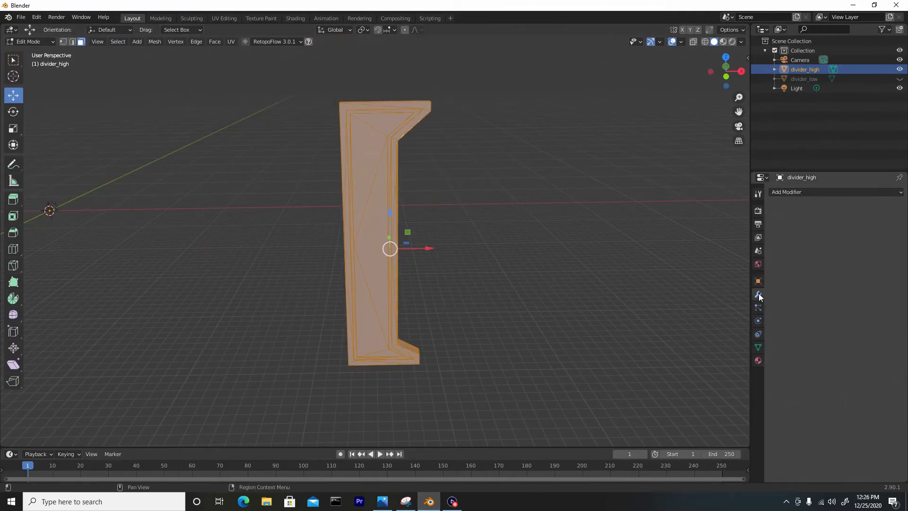
click(786, 191)
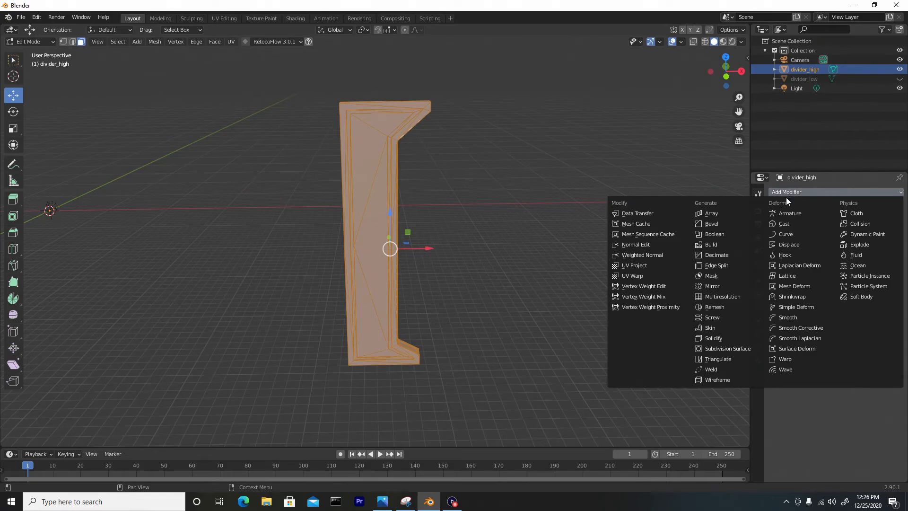
click(725, 306)
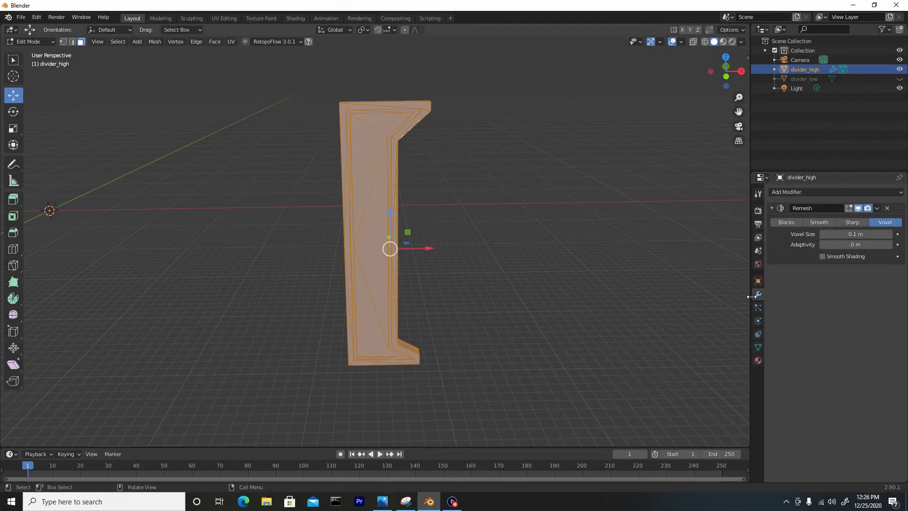
click(856, 221)
click(861, 233)
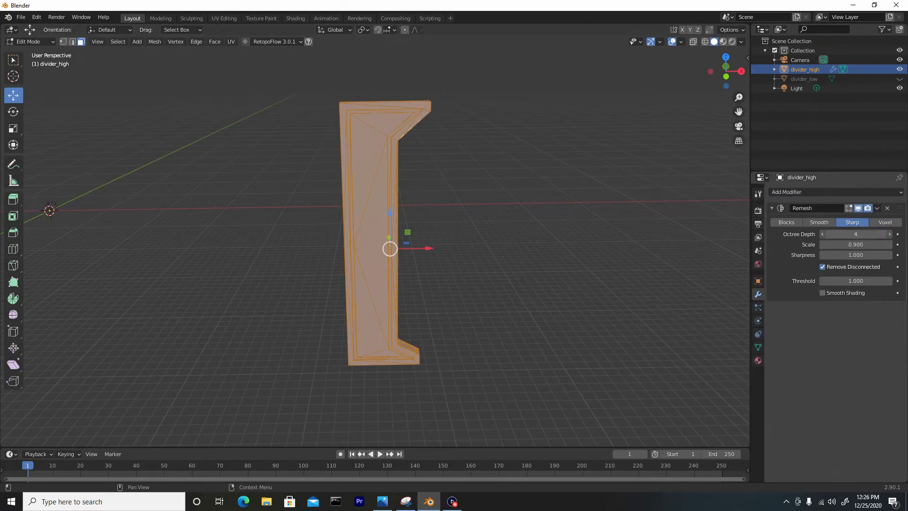
text(10)
key(Return)
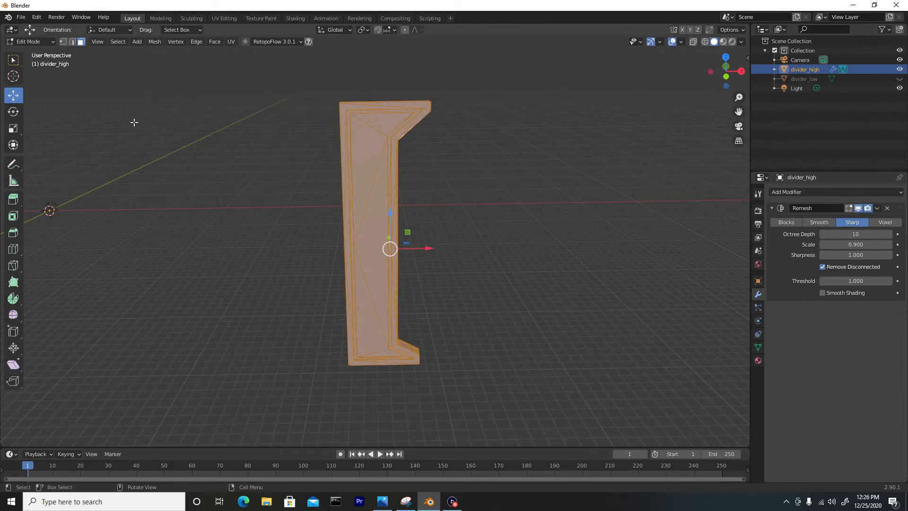
Apply the Remesh modifier to divider_high in Object Mode and check the dense topology in Edit Mode.
click(30, 41)
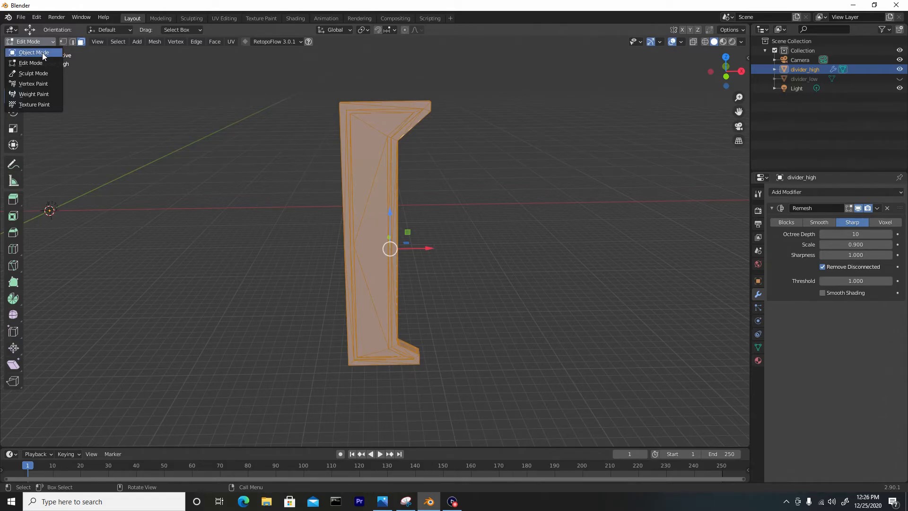
click(41, 52)
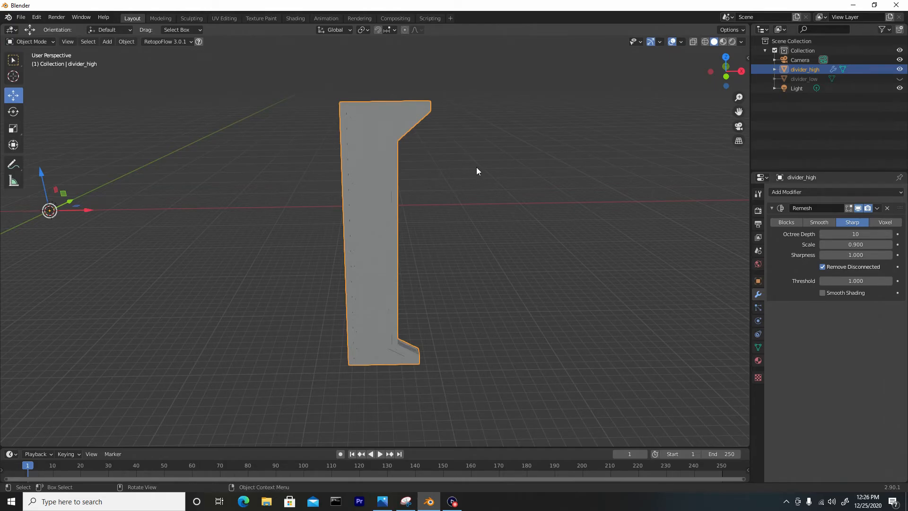
click(876, 208)
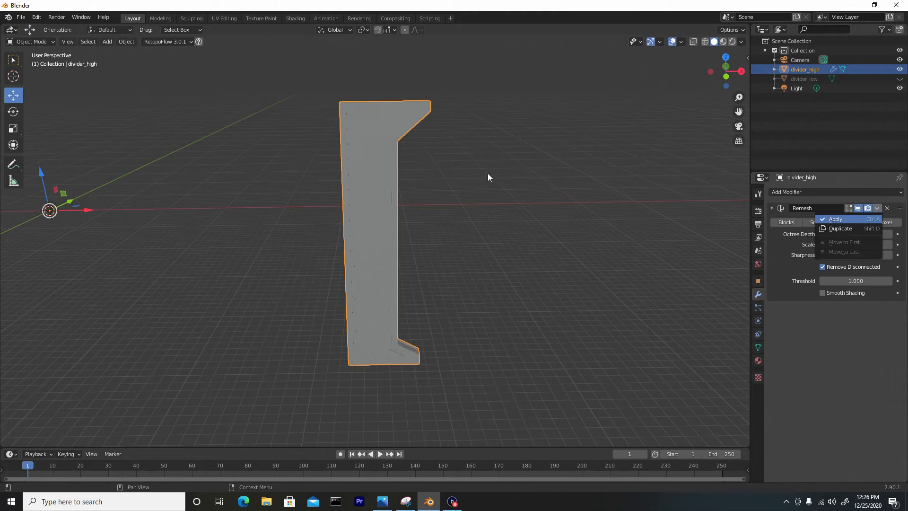
key(ctrl+a)
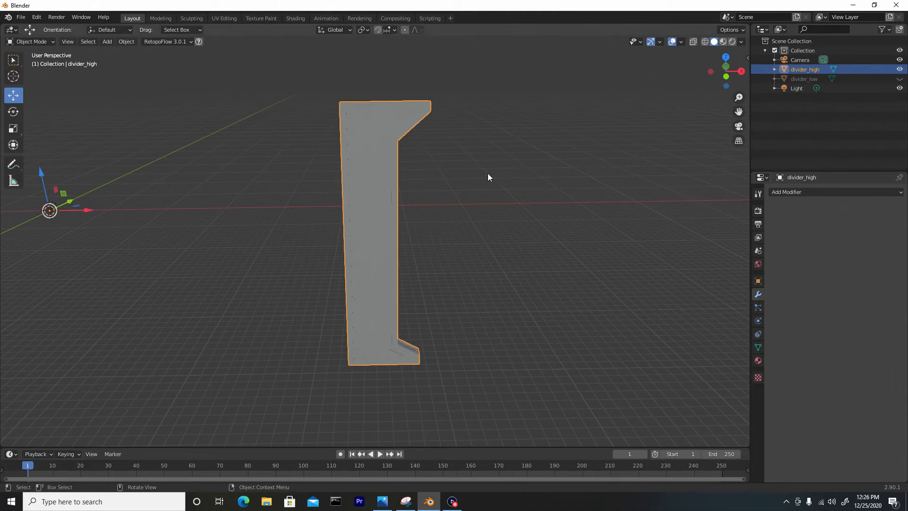
click(453, 174)
click(385, 168)
key(Tab)
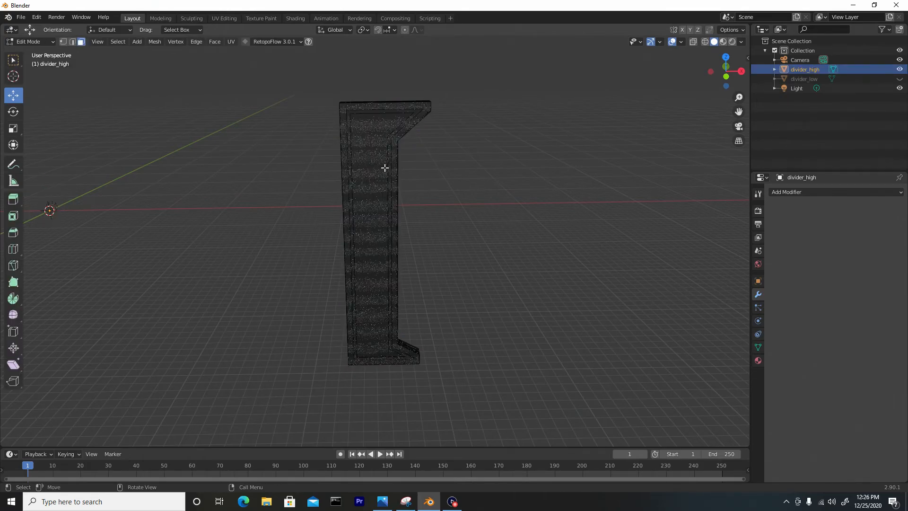
key(Tab)
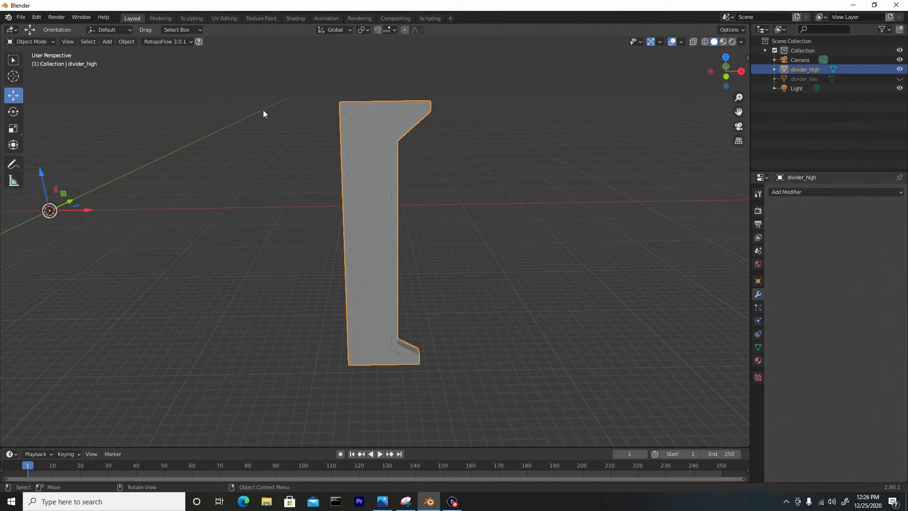
Export the selected divider_high as a Wavefront OBJ into the High Poly folder, overwriting divider_high.obj.
click(21, 18)
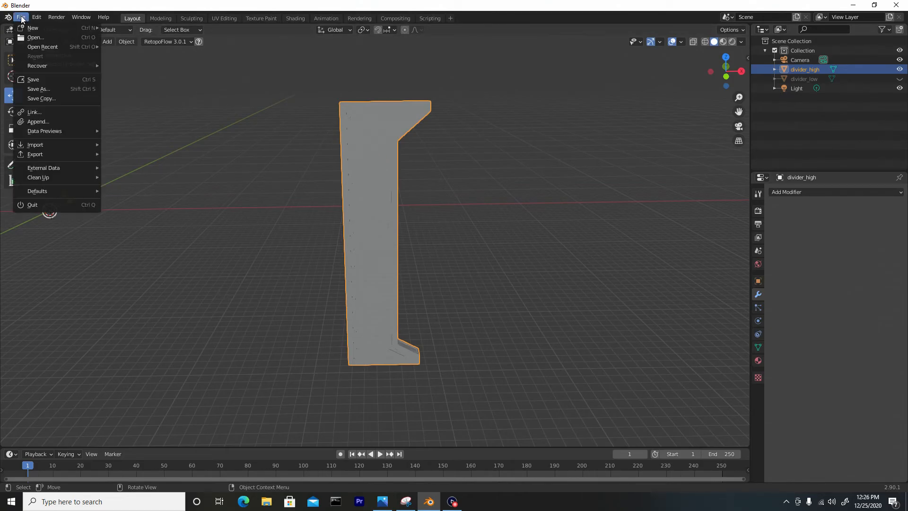
mouse_move(84, 160)
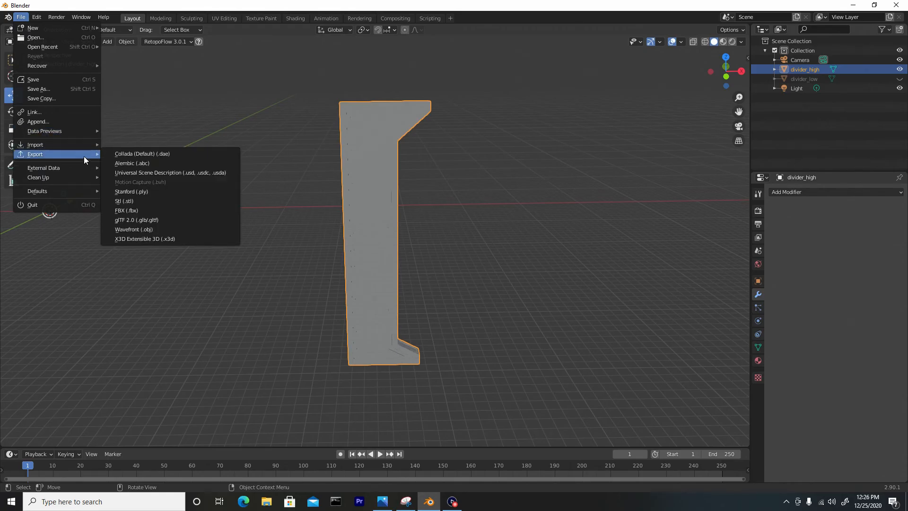
click(160, 230)
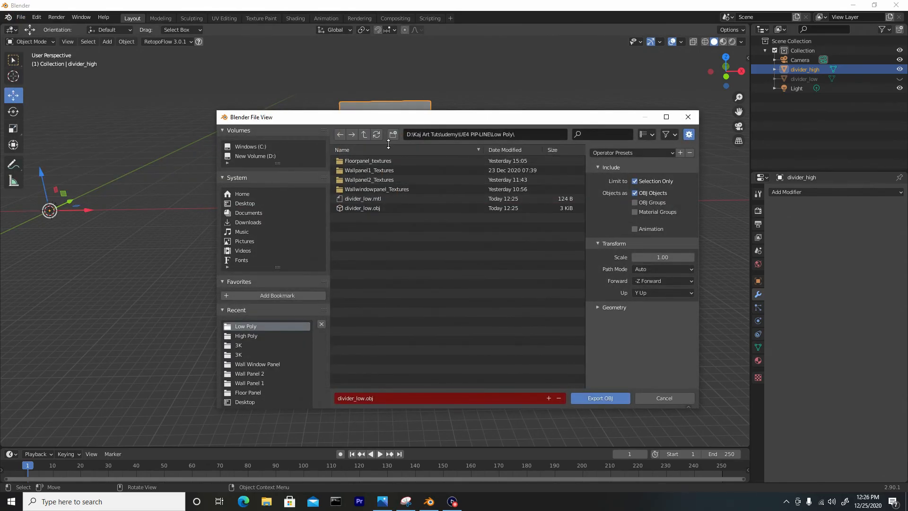
click(364, 135)
click(361, 163)
double_click(362, 162)
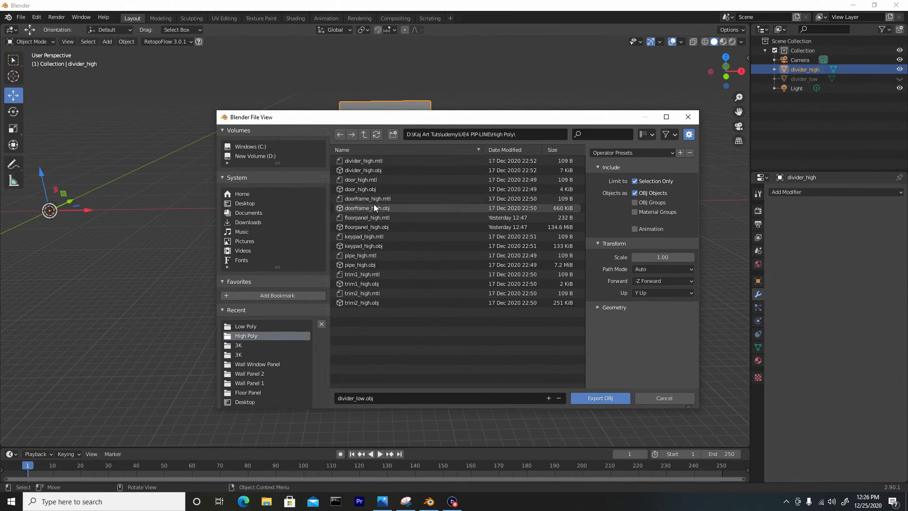
click(363, 189)
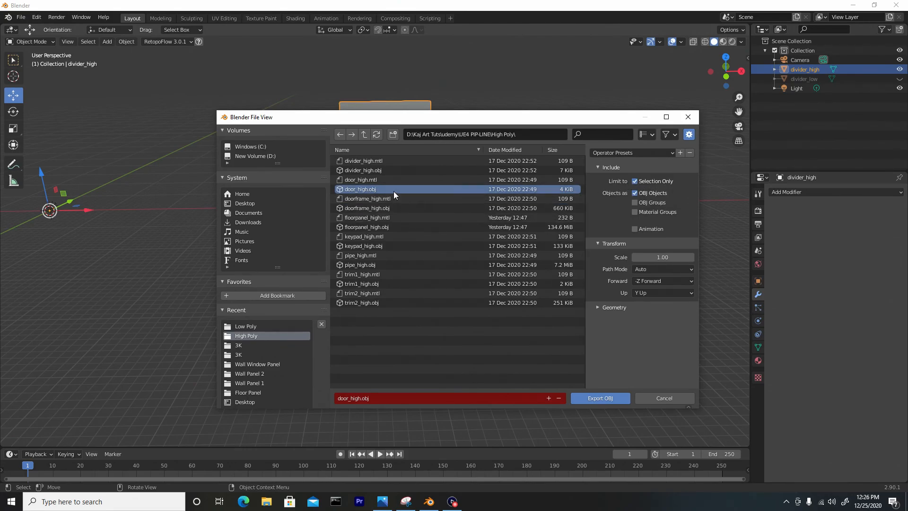
click(369, 170)
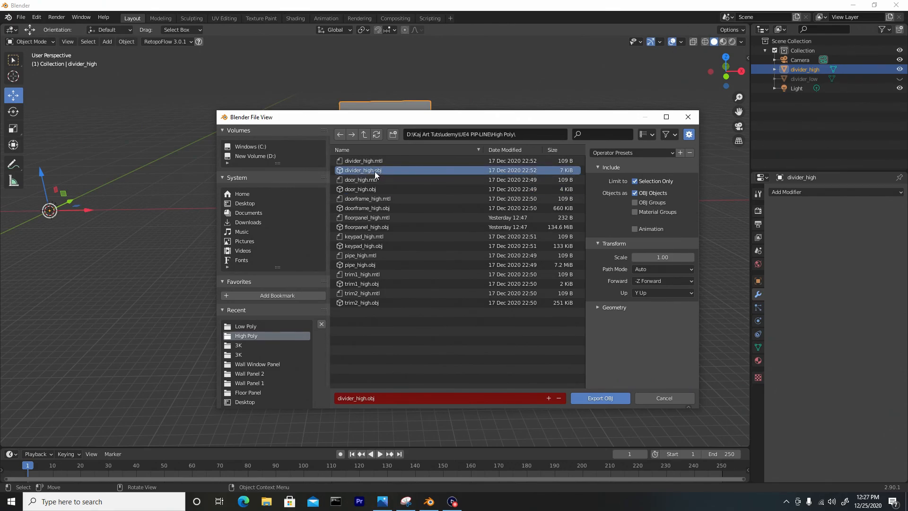
double_click(375, 171)
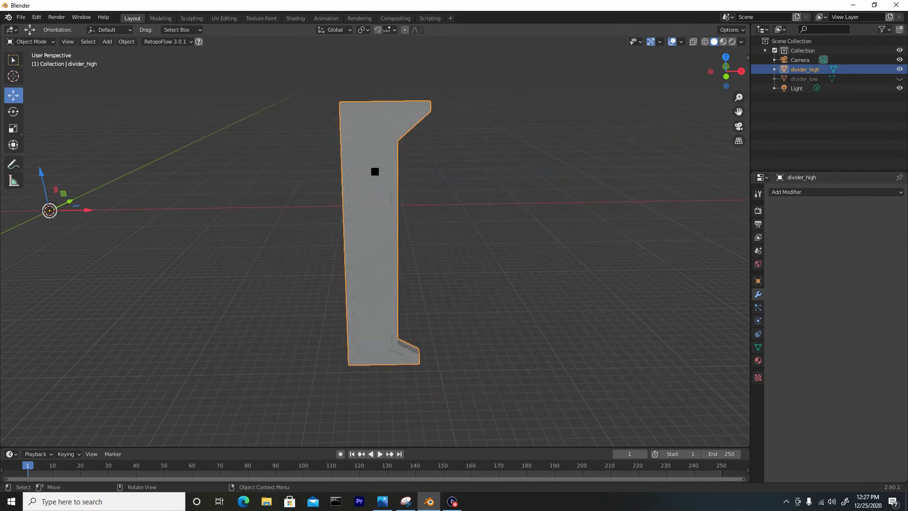